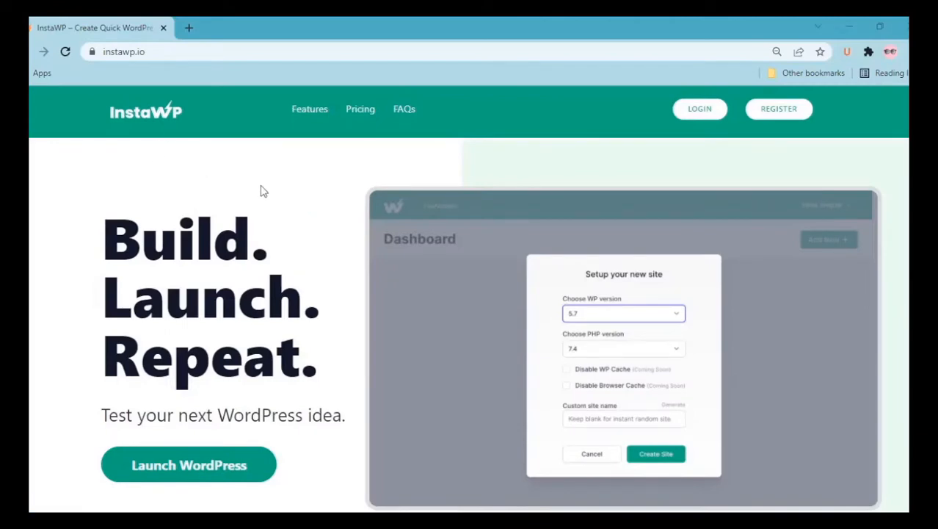
Launch WordPress in InstaWP and create a new site from scratch with PHP 7.4 and the site name Quiz-Survey
left_click(253, 477)
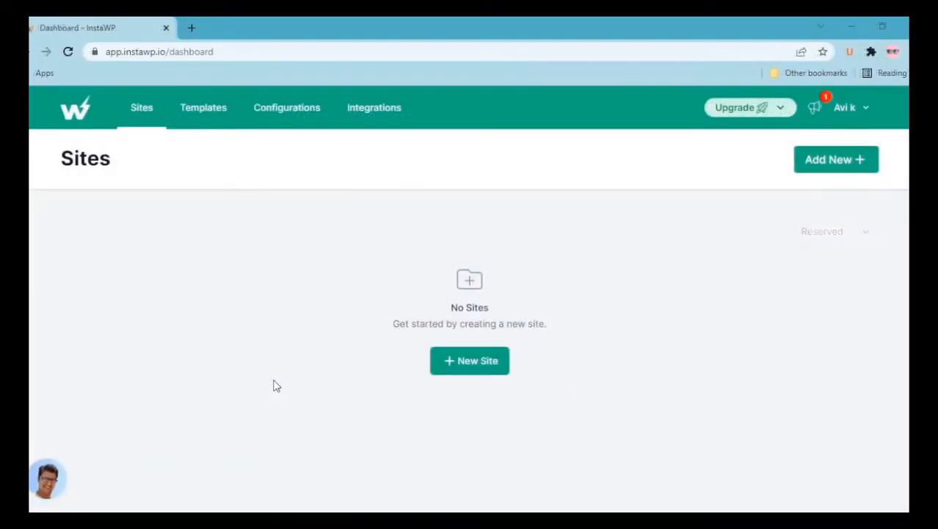
left_click(470, 361)
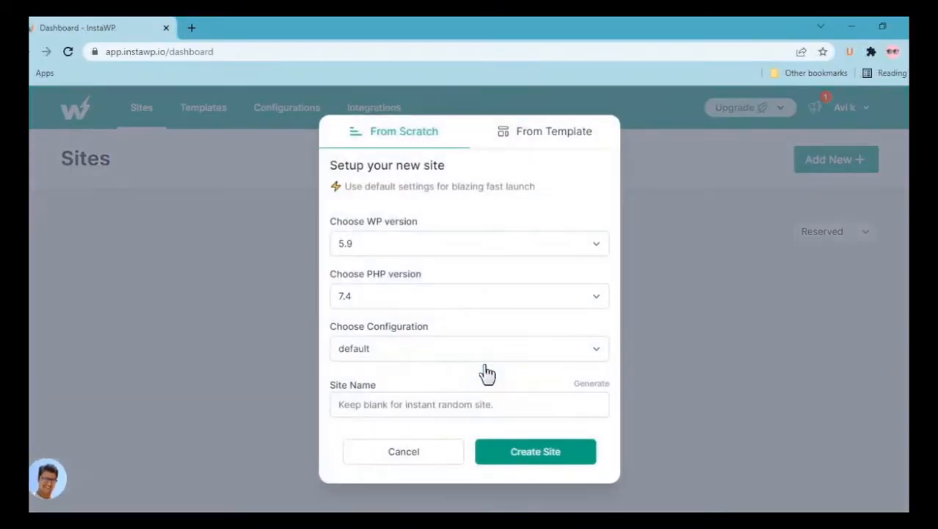
left_click(428, 282)
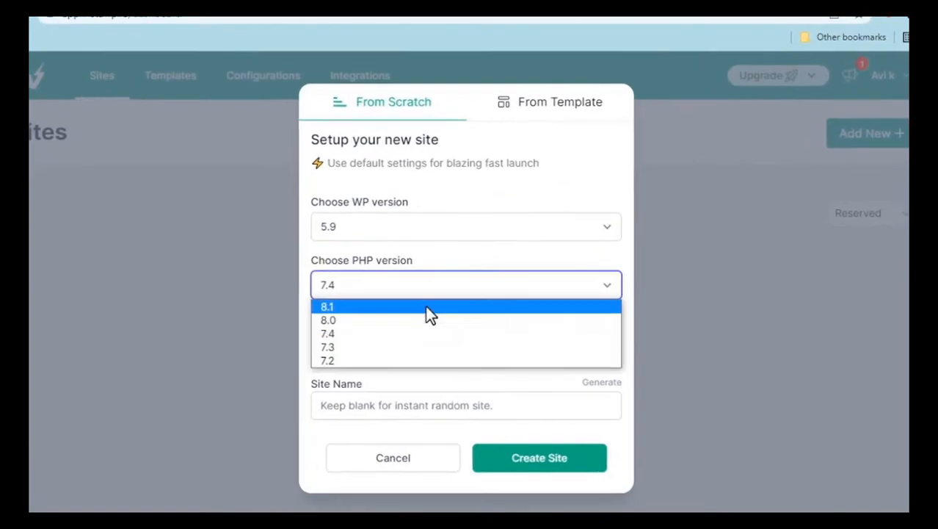
left_click(441, 282)
left_click(417, 352)
left_click(418, 368)
left_click(404, 406)
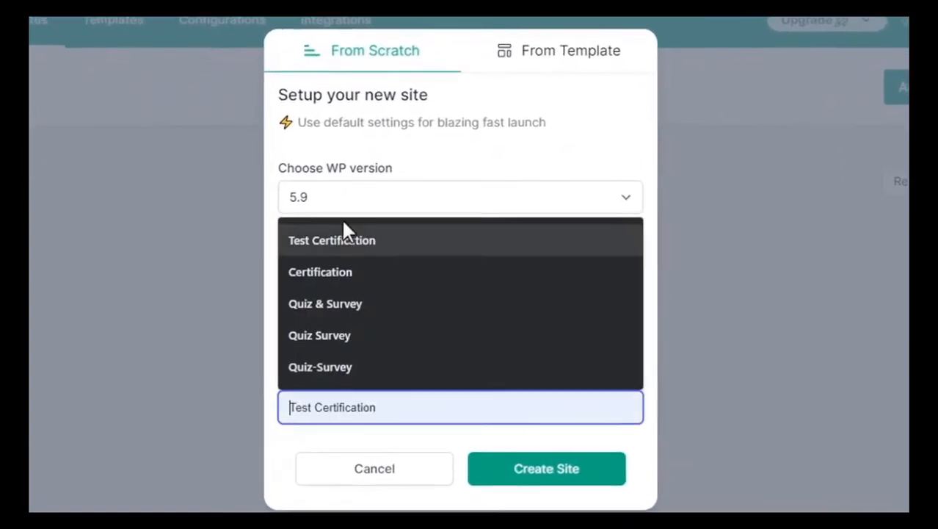
left_click(353, 367)
left_click(545, 467)
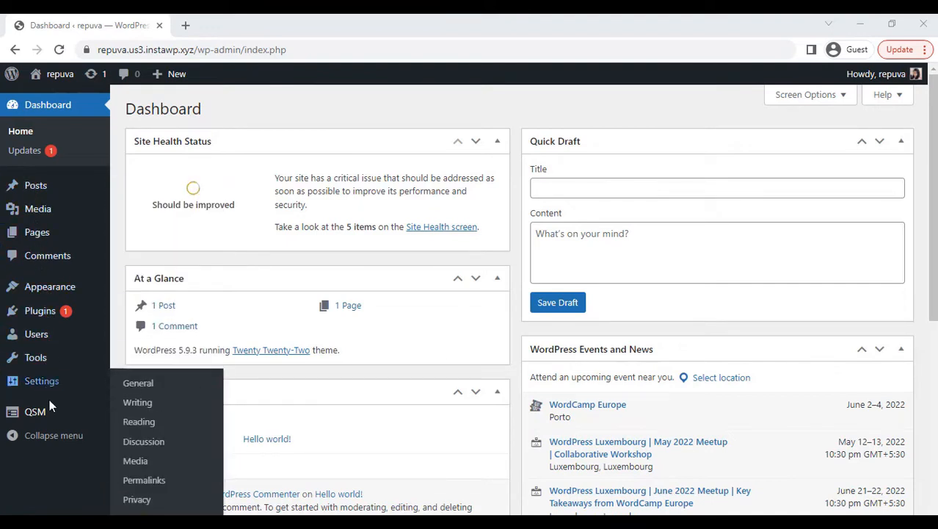
Add a new quiz in QSM's Quizzes/Surveys list and proceed with the default theme to the quiz settings
mouse_move(48, 412)
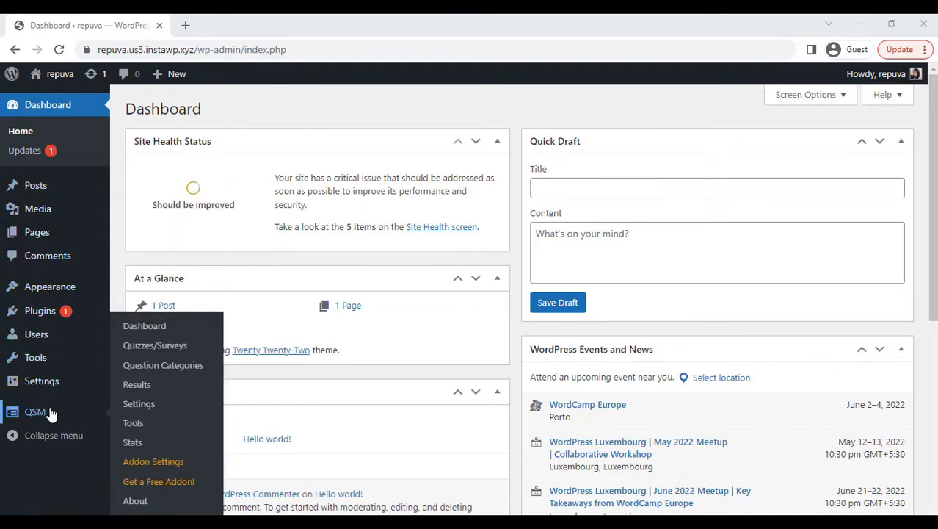
left_click(168, 345)
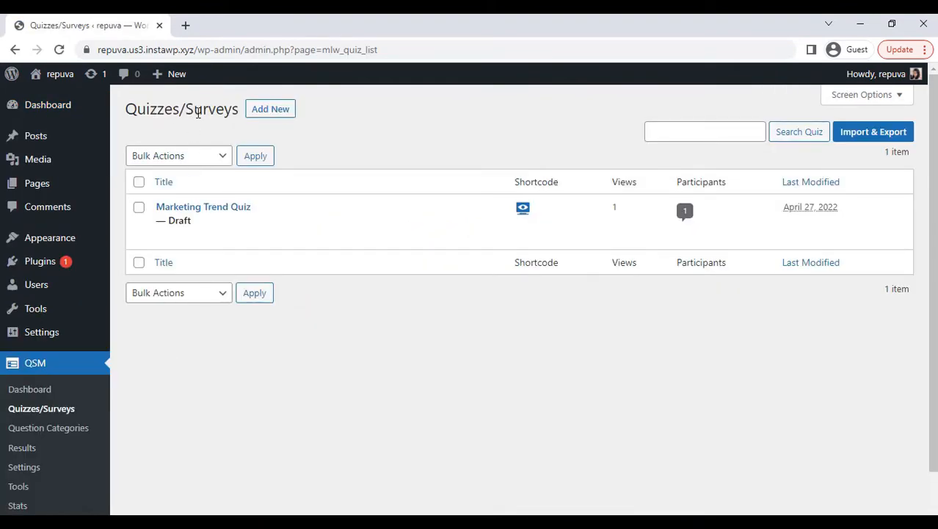
left_click(269, 118)
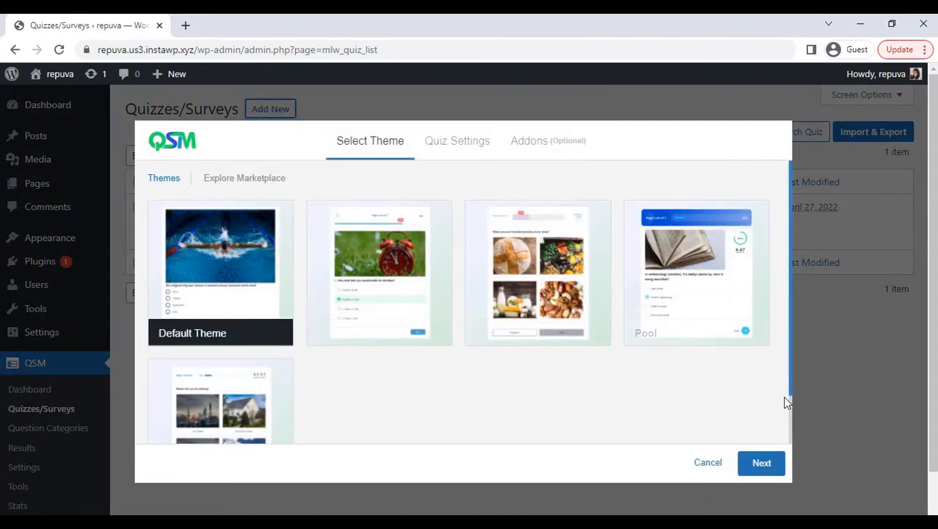
scroll(790, 413, "down", 2)
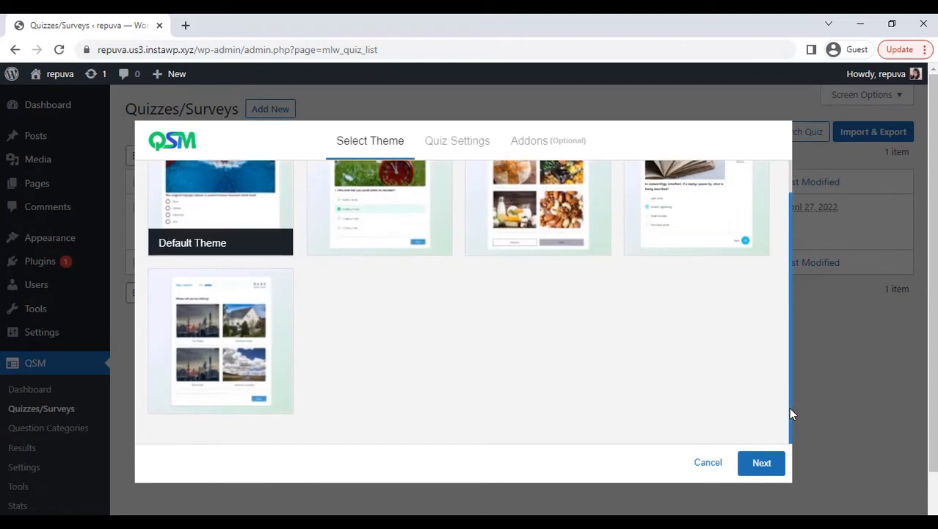
left_click(762, 463)
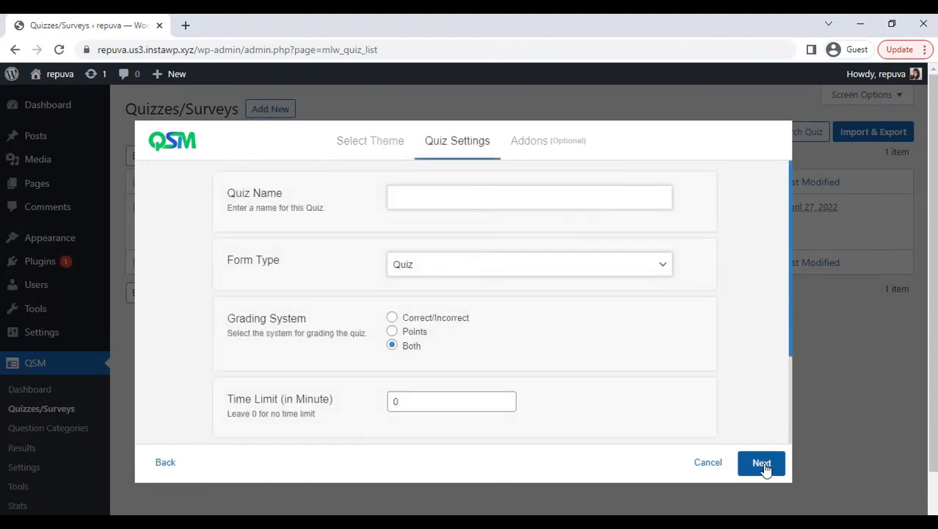
Name the quiz "Food & Drinks Quiz" and keep Quiz as the form type
left_click(477, 204)
type("Food & Drink")
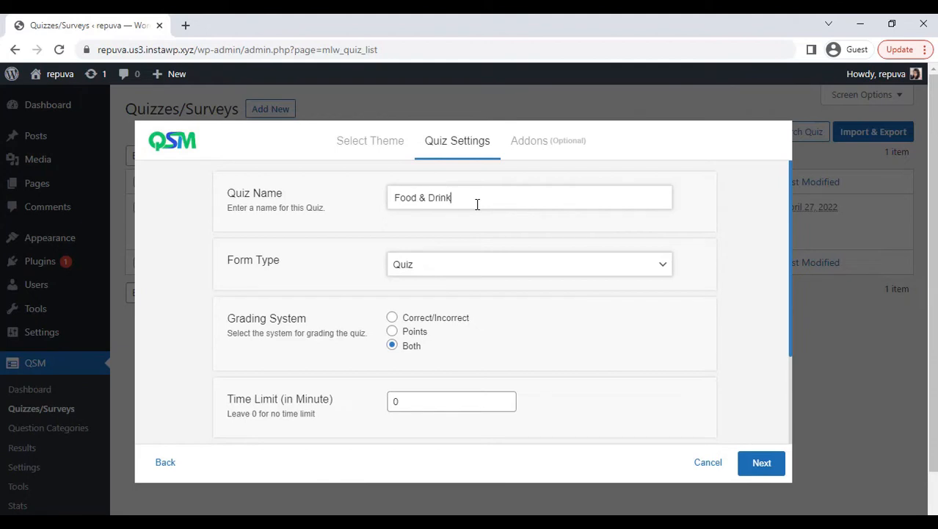
type("s Quiz")
left_click(470, 271)
left_click(470, 272)
Set the quiz time limit to 3 minutes and create the quiz without choosing any addons
left_click(506, 398)
left_click(506, 398)
left_click(507, 398)
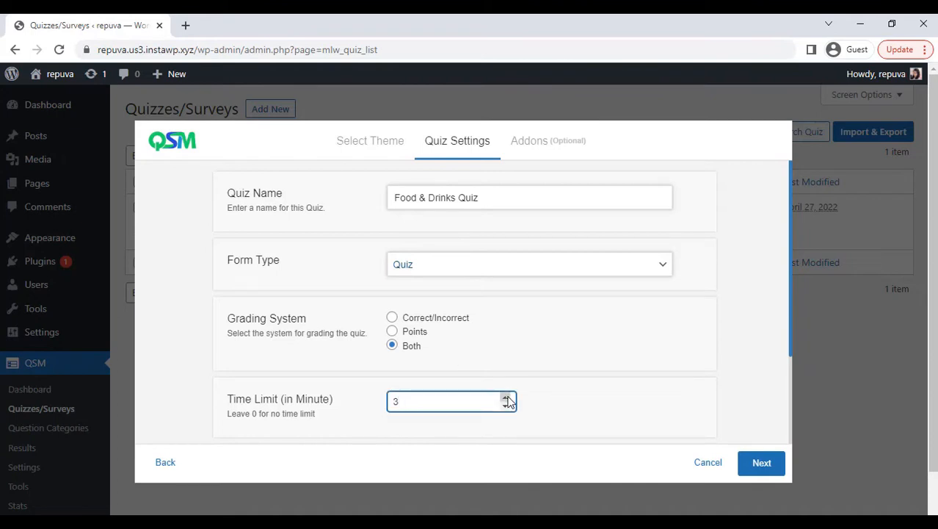
left_click(790, 437)
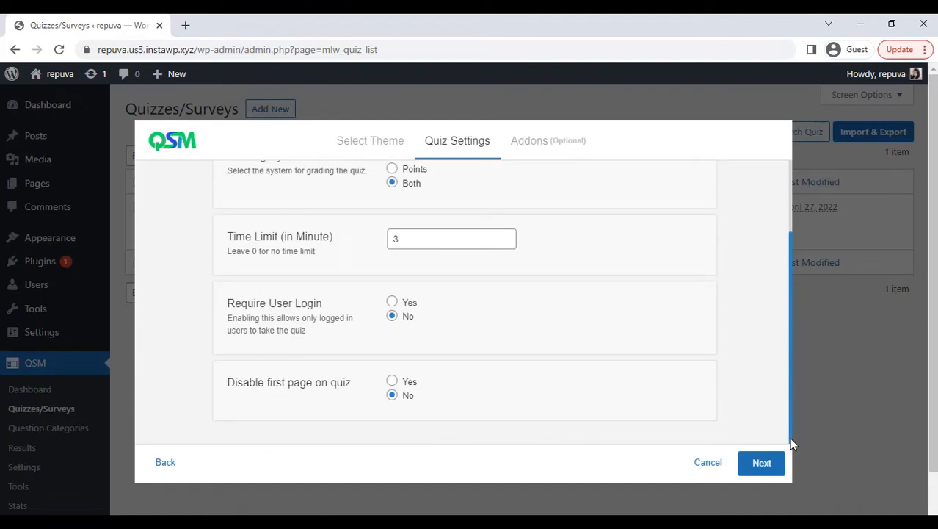
left_click(762, 464)
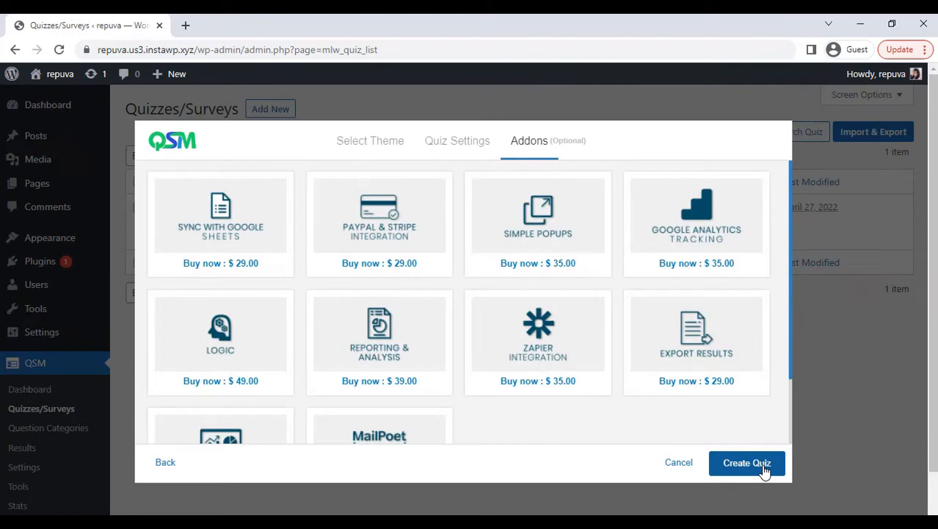
scroll(791, 442, "down", 3)
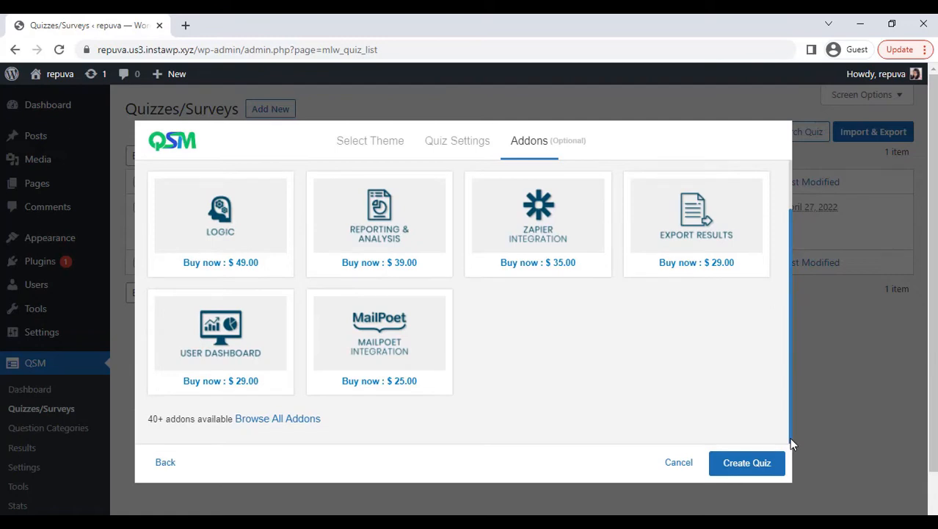
left_click(749, 468)
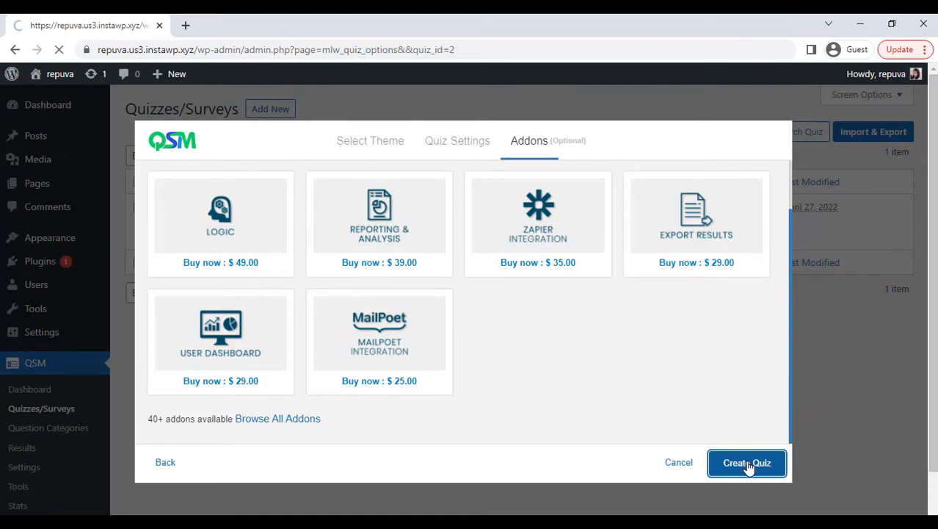
Enter "Gaucamole is made from which of the following?" as the first question's text
scroll(657, 260, "down", 1)
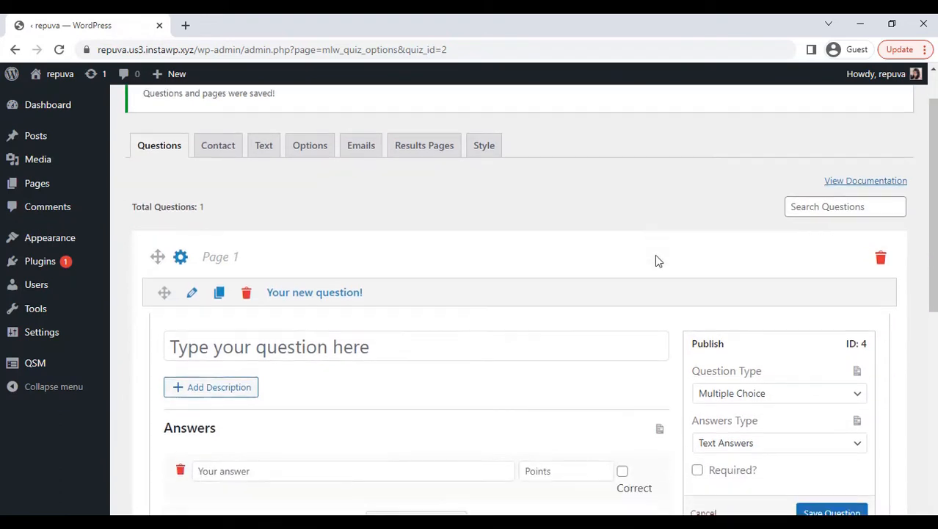
scroll(657, 261, "down", 1)
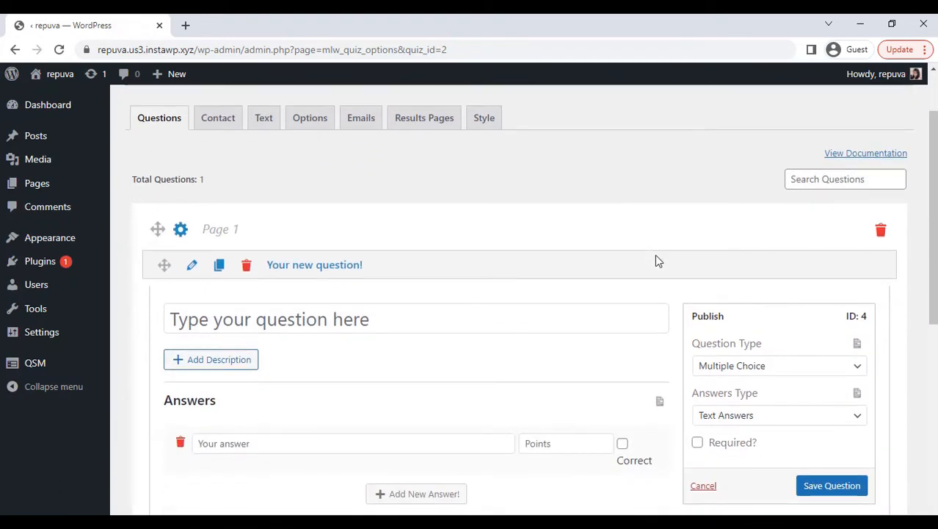
type("Gauca")
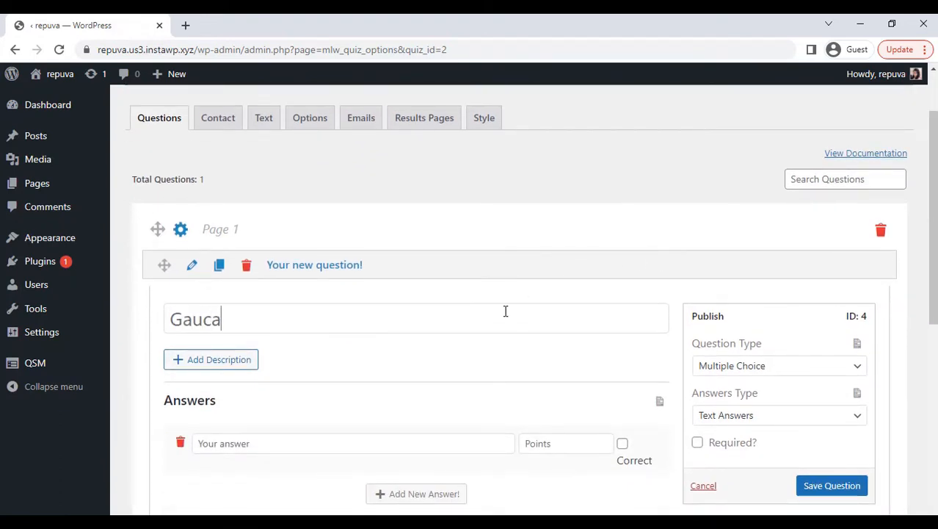
type("mole!")
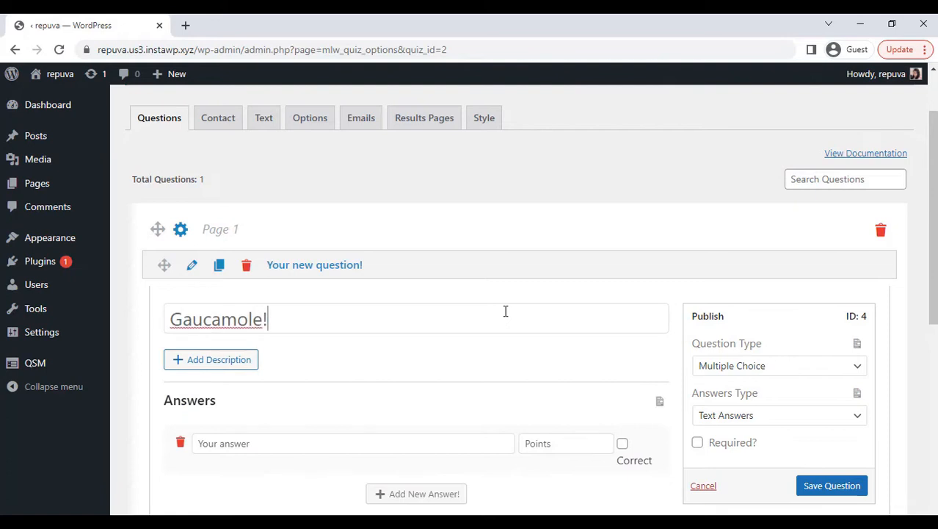
key("BackSpace")
type("is made from")
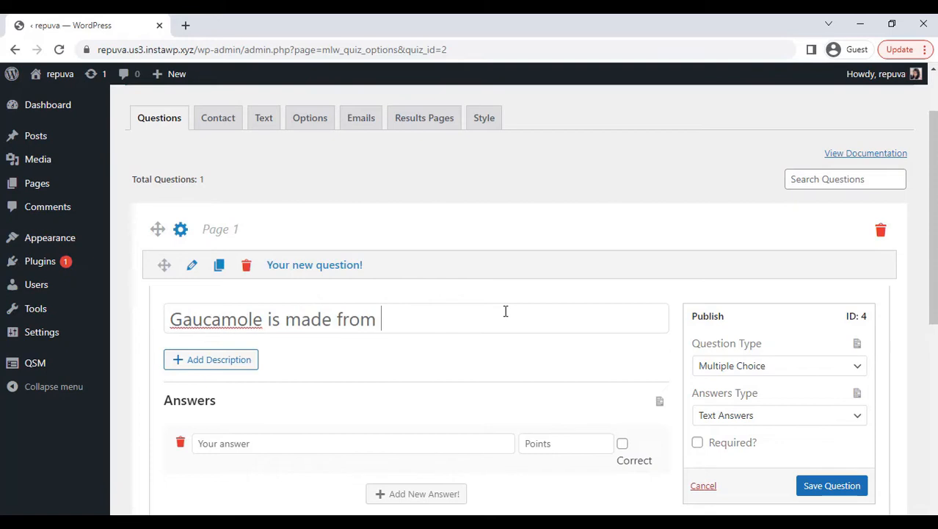
type(" which of the")
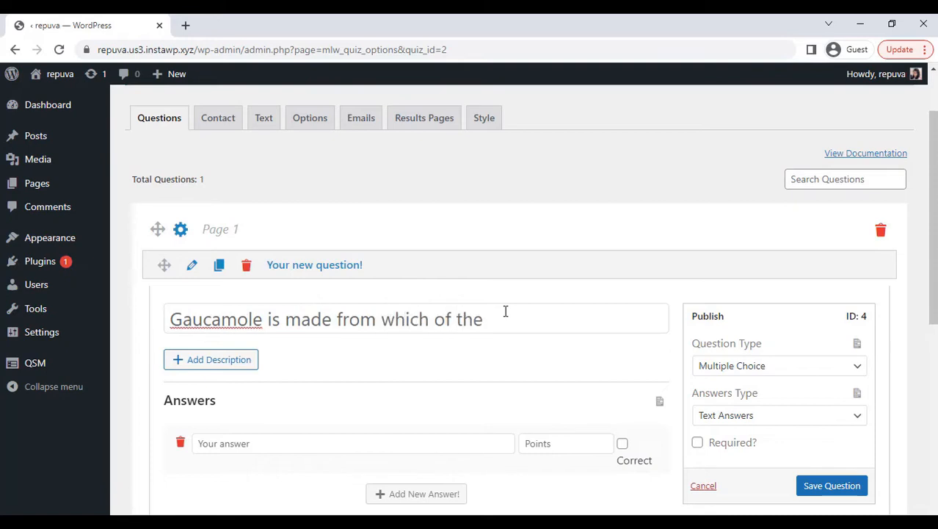
type(" following?")
Use Multiple Choice as the question type and Text Answers as the answer type
left_click(702, 369)
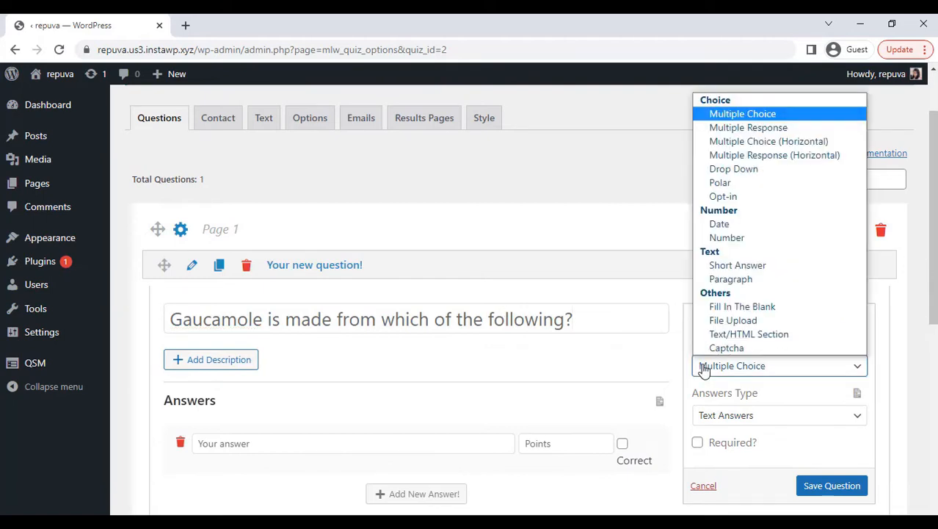
left_click(703, 368)
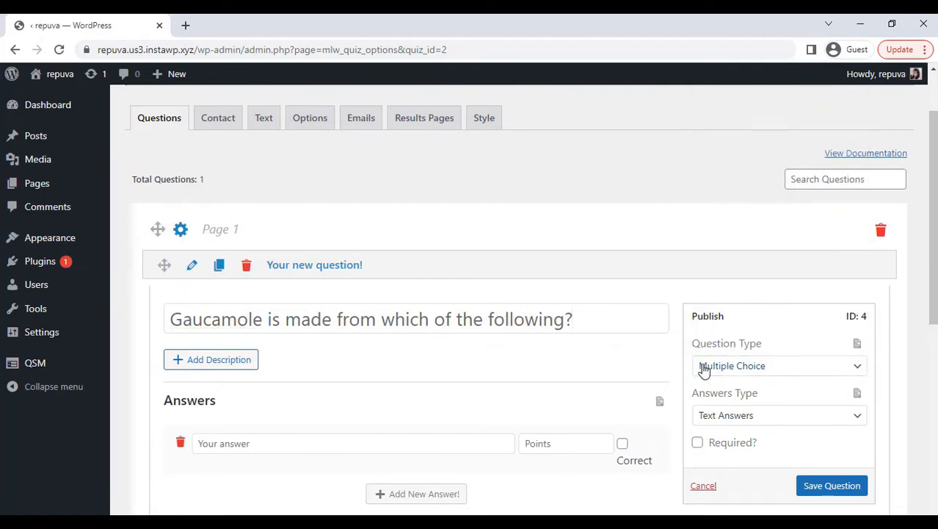
scroll(712, 365, "down", 2)
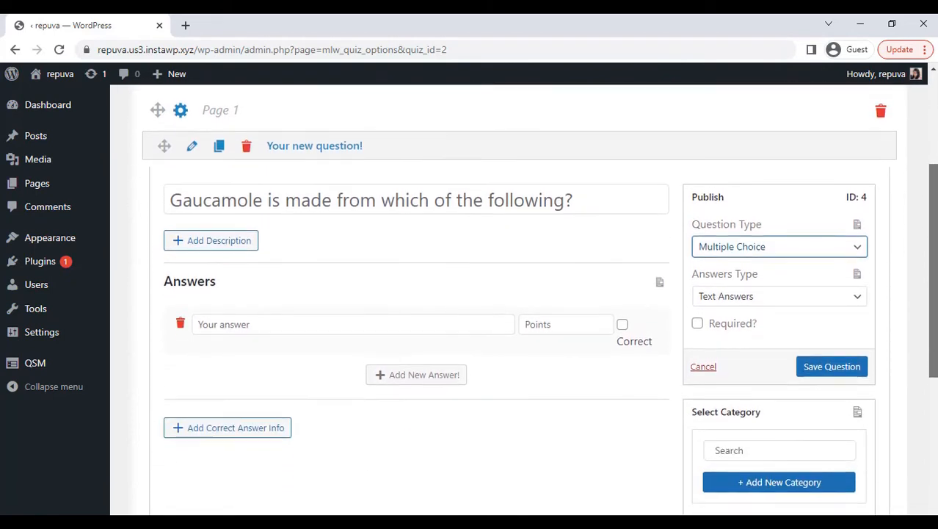
left_click(724, 285)
left_click(725, 298)
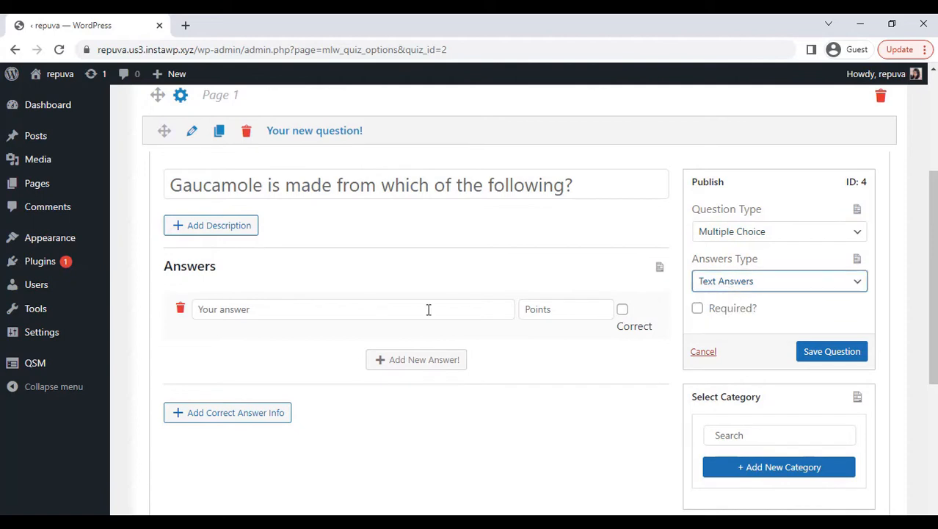
Give the question three answers: Squash, Avocado and Beans
left_click(430, 308)
type("Squash")
left_click(397, 359)
type("Avocado")
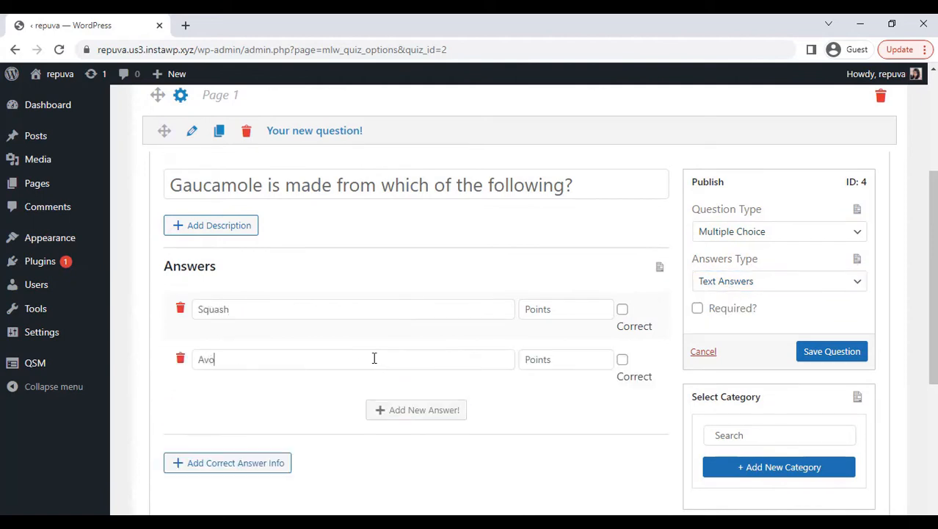
left_click(409, 410)
type("Beans")
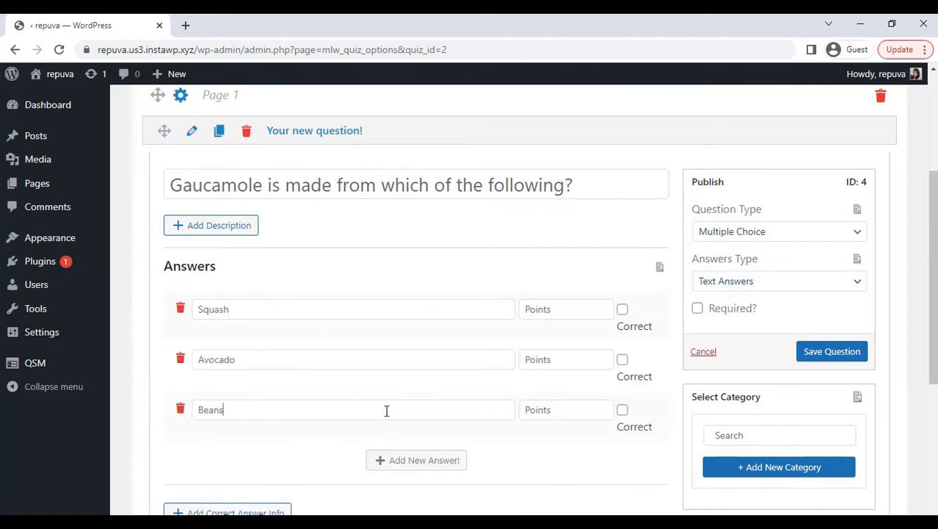
Assign 0 points to Squash and Beans and 2 to Avocado, mark Avocado as correct, and save the question
left_click(545, 309)
type("0")
left_click(545, 359)
type("0")
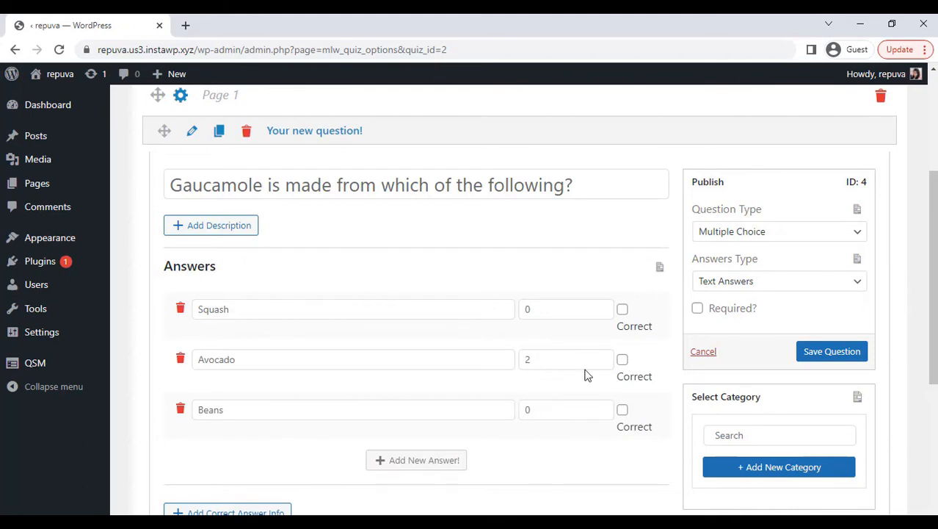
left_click(622, 360)
left_click(735, 309)
left_click(734, 309)
left_click(823, 352)
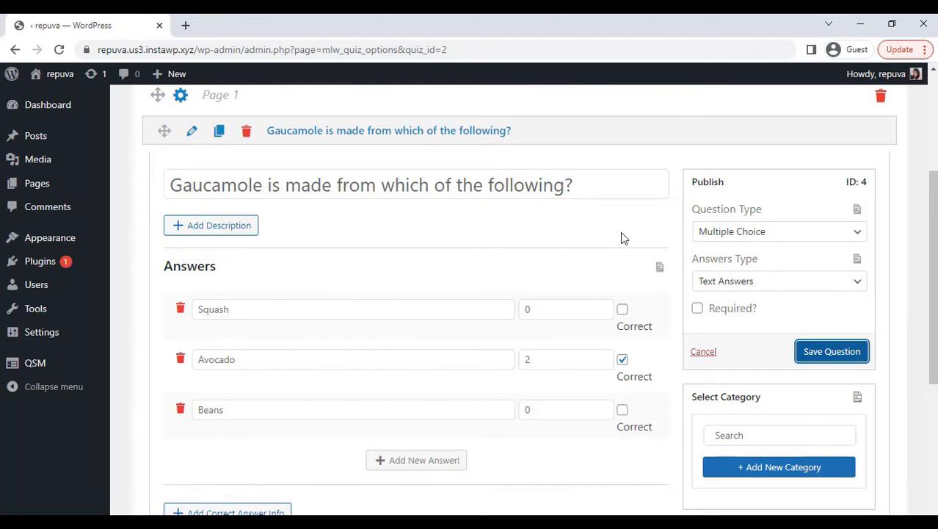
Create a second question reading "Which cheese is often grated and put on top of many Italian dishes?"
scroll(621, 238, "down", 4)
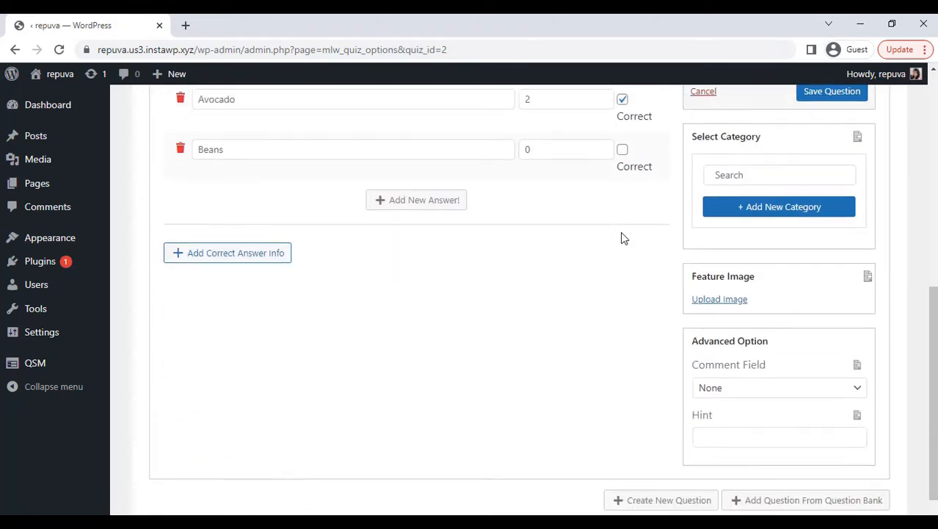
scroll(621, 232, "down", 2)
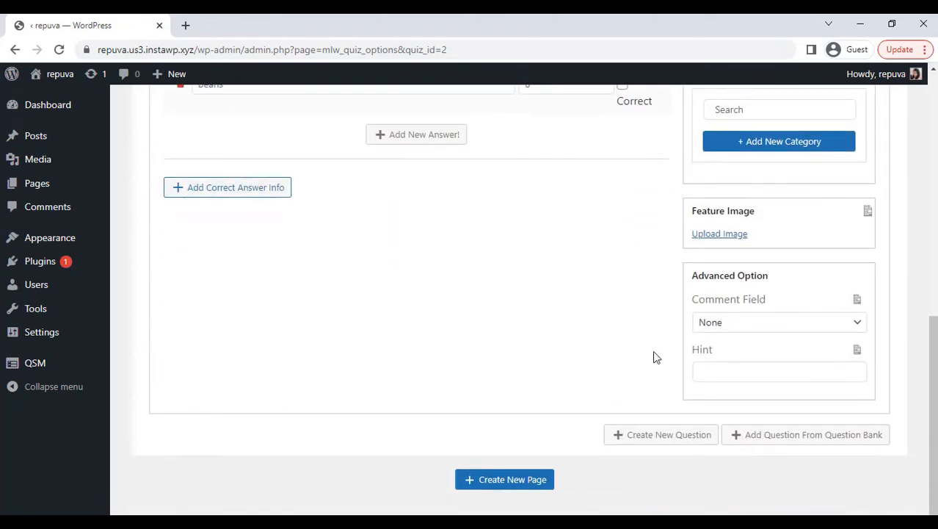
left_click(659, 434)
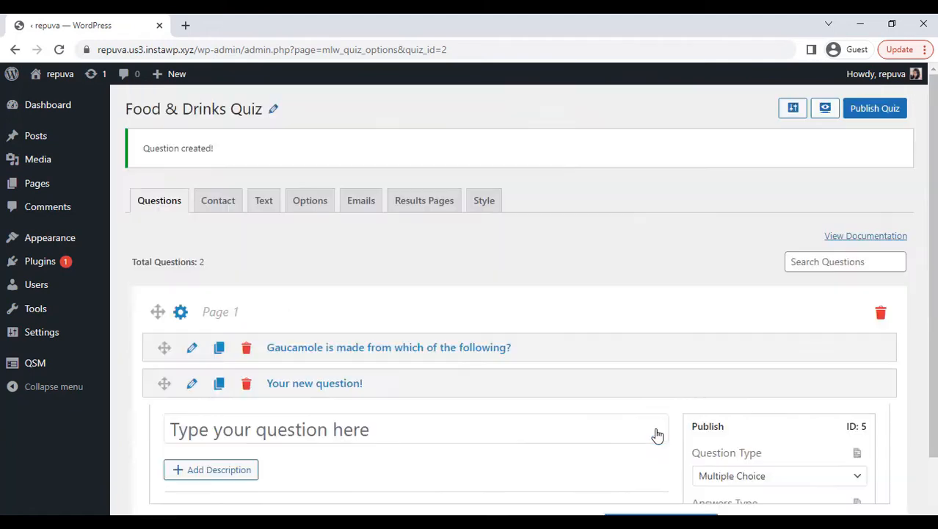
left_click(523, 243)
type("Which cheese is often")
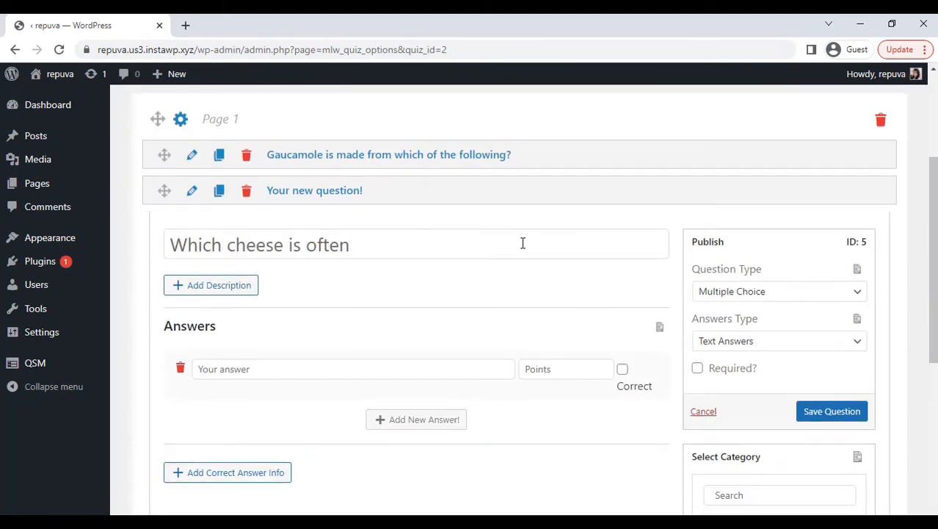
type(" grated and put on top of many italian")
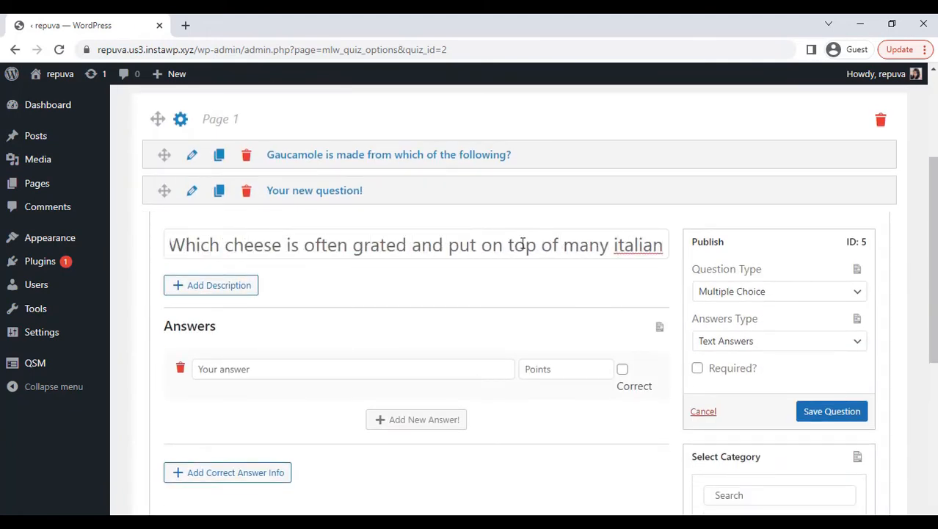
key("BackSpace")
key("BackSpace")
key("BackSpace")
key("BackSpace")
key("BackSpace")
key("BackSpace")
key("BackSpace")
key("BackSpace")
type("Italian")
left_click(614, 285)
Give the Italian cheese question three answers: Cheddar, Swiss and Parmesan
scroll(613, 285, "down", 1)
left_click(364, 321)
type("Cheddar")
left_click(386, 364)
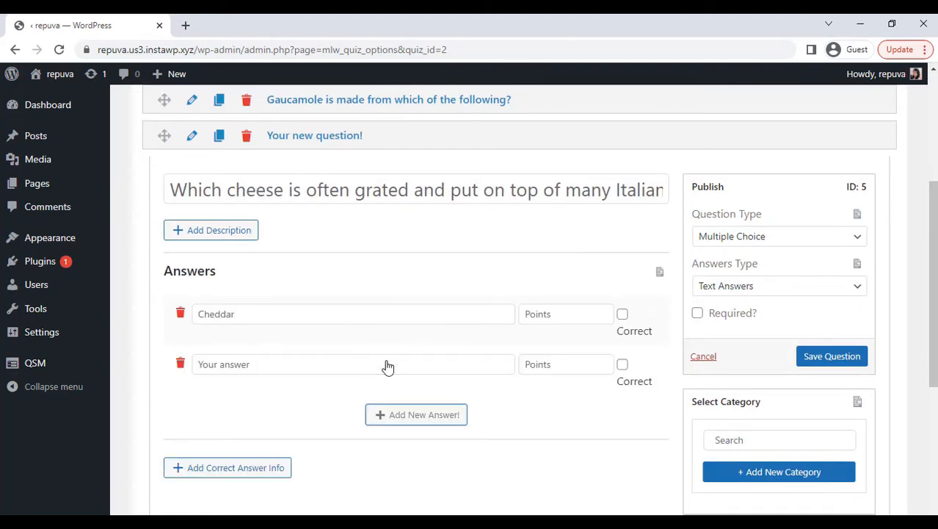
type("Swiss")
left_click(405, 416)
type("Parmesan")
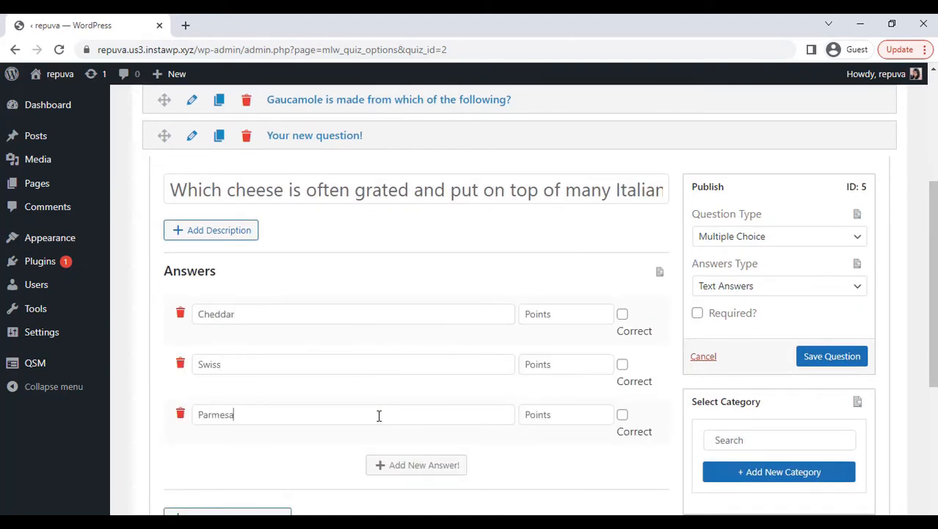
Assign 0 points to Cheddar and Swiss and 2 to Parmesan, mark Parmesan as correct, and save the question
left_click(566, 314)
type("0")
left_click(552, 361)
type("0")
left_click(565, 414)
type("2")
left_click(621, 414)
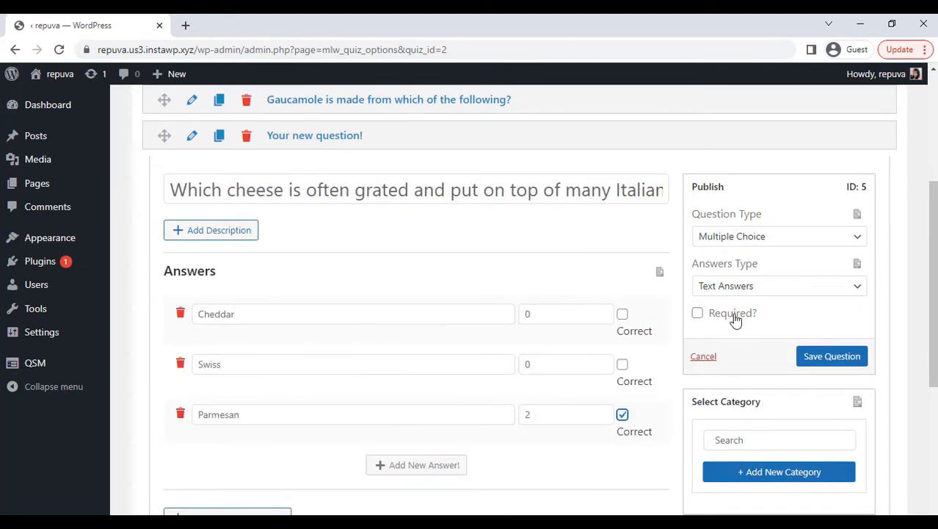
left_click(822, 356)
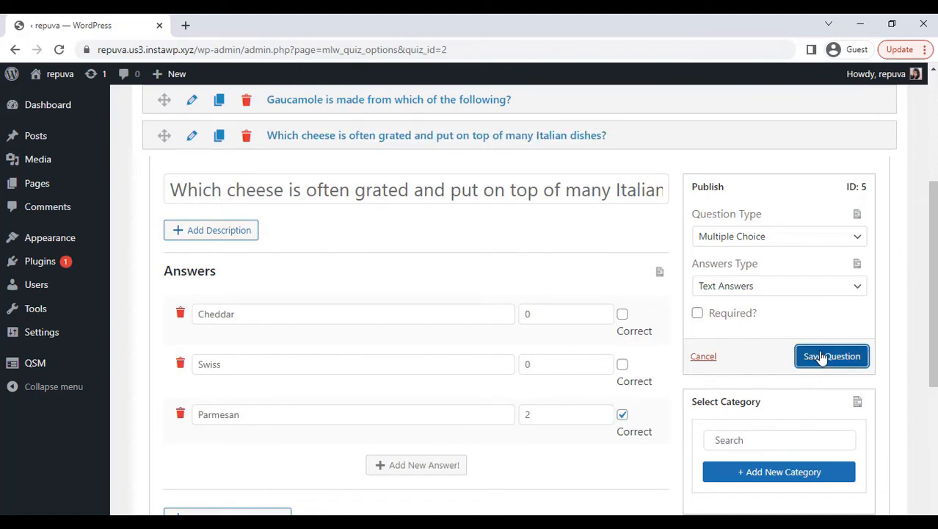
Create a third question reading "Chocolate and Coffee naturally both have what common ingredient?"
scroll(612, 245, "down", 6)
left_click(633, 433)
left_click(506, 298)
type("Chocola")
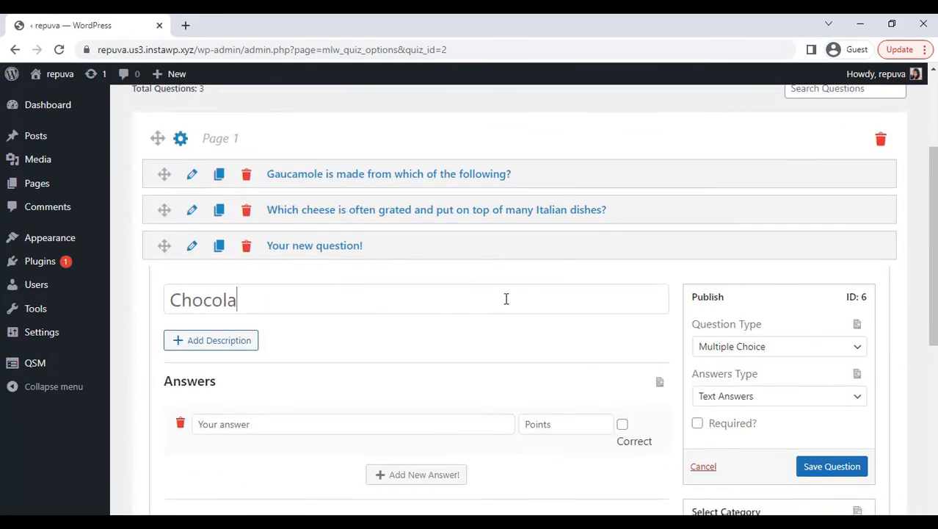
type("te and Coffee naturally both have what")
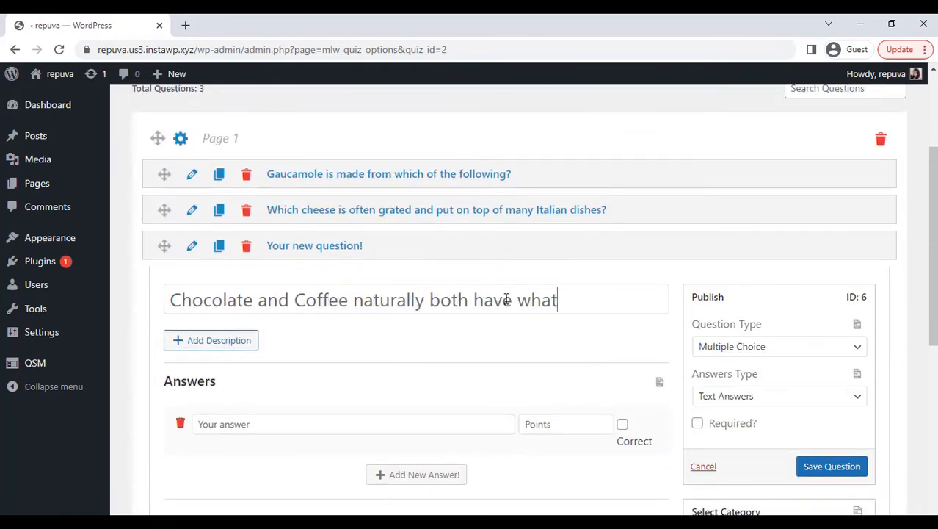
type(" common ingredient?")
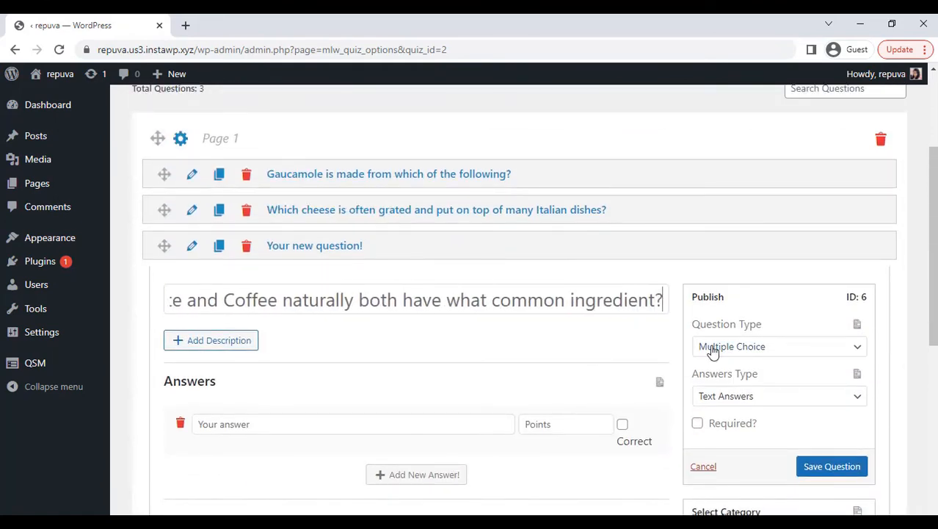
left_click(637, 346)
Give the chocolate and coffee question three answers: Caffeine, Sugar and Vinegar
scroll(637, 347, "down", 2)
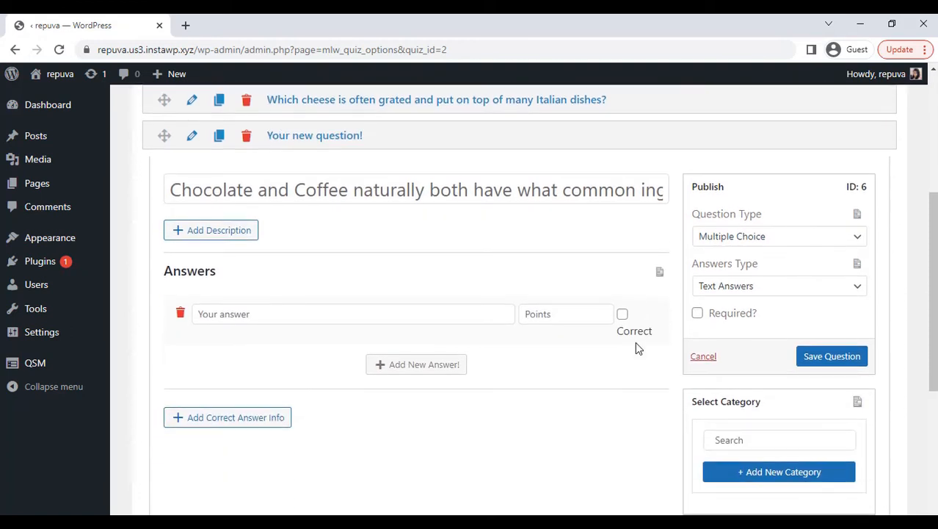
left_click(434, 307)
type("Caffeine")
left_click(426, 365)
type("Sugar")
left_click(415, 415)
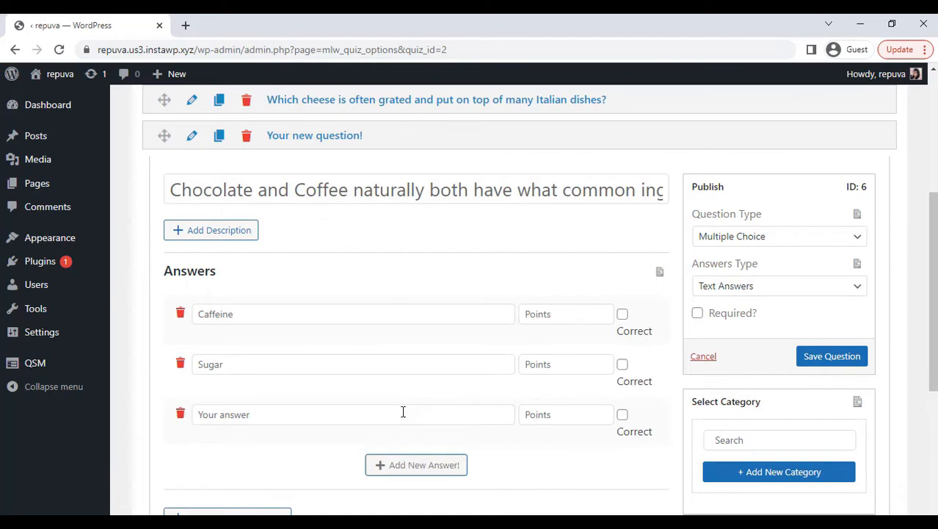
type("Vinegar")
Assign 2 points to Caffeine and 0 to Sugar and Vinegar, mark Caffeine as correct, and save the question
left_click(545, 313)
type("2")
left_click(543, 363)
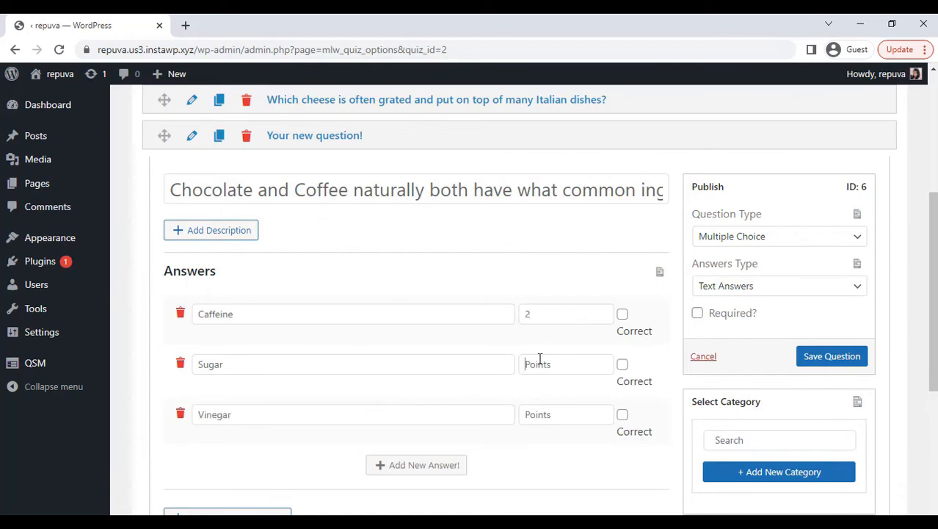
type("0")
left_click(547, 413)
type("0")
left_click(623, 314)
left_click(813, 355)
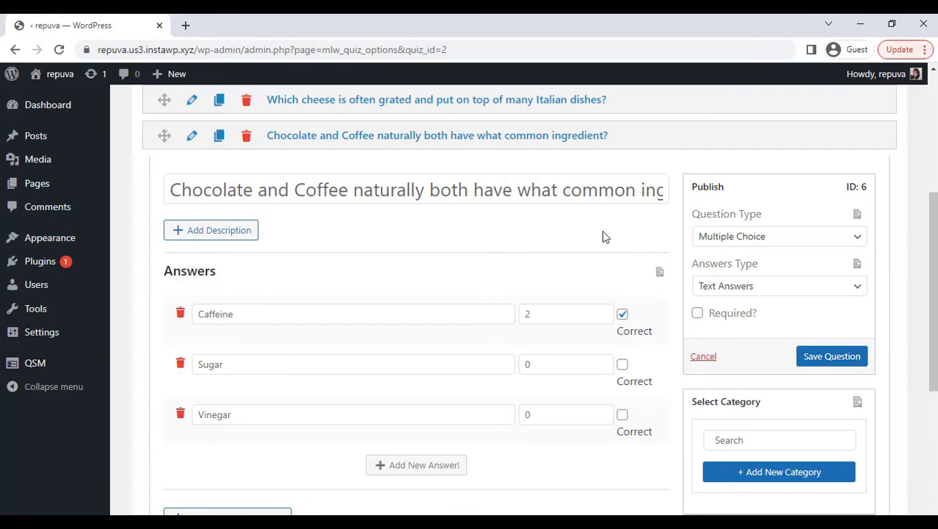
Create a fourth question reading "What process turns milk into cheese?"
scroll(604, 232, "down", 5)
left_click(650, 436)
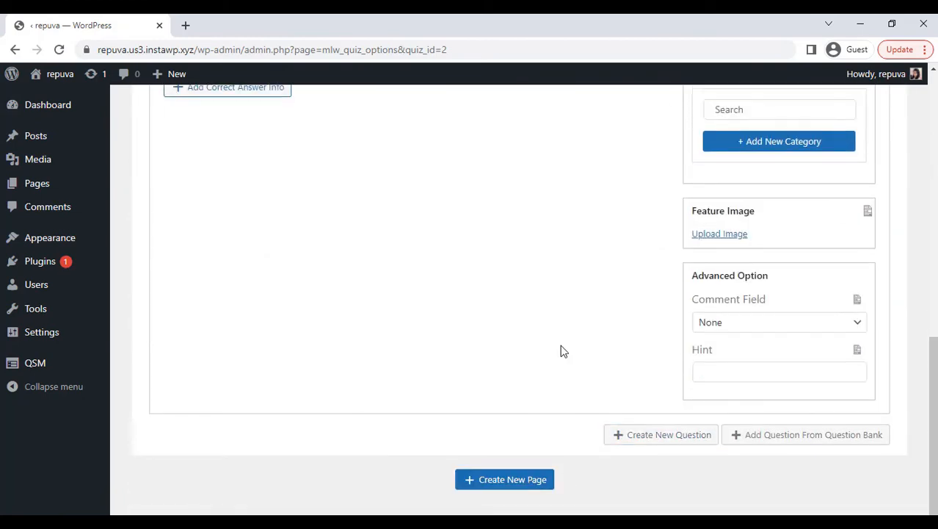
type("What process turns milk into cheese?")
Add the answers Fermenting (0 points), Curdling (2 points, correct) and Stewing (0 points), and save the question
left_click(353, 369)
type("Fermenting")
left_click(416, 419)
left_click(376, 417)
type("Curdling")
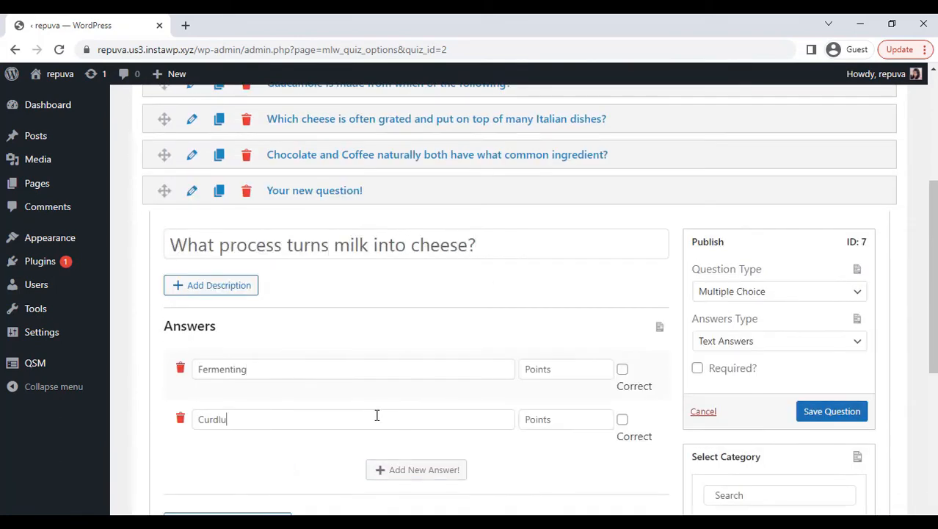
left_click(417, 470)
left_click(381, 467)
type("Stewing")
left_click(829, 413)
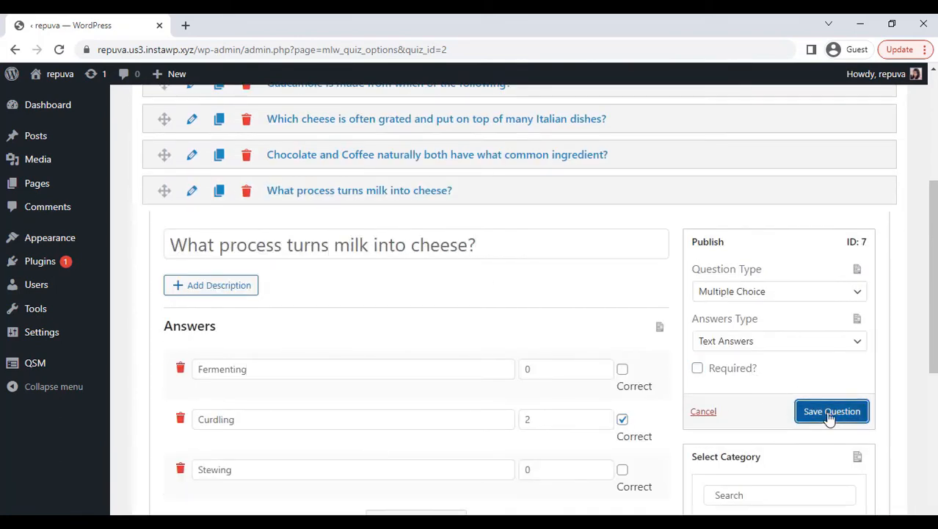
Create a fifth question reading "Invented in Atlanta, Georgia, which soda is known for its red and white logo?"
scroll(812, 446, "down", 5)
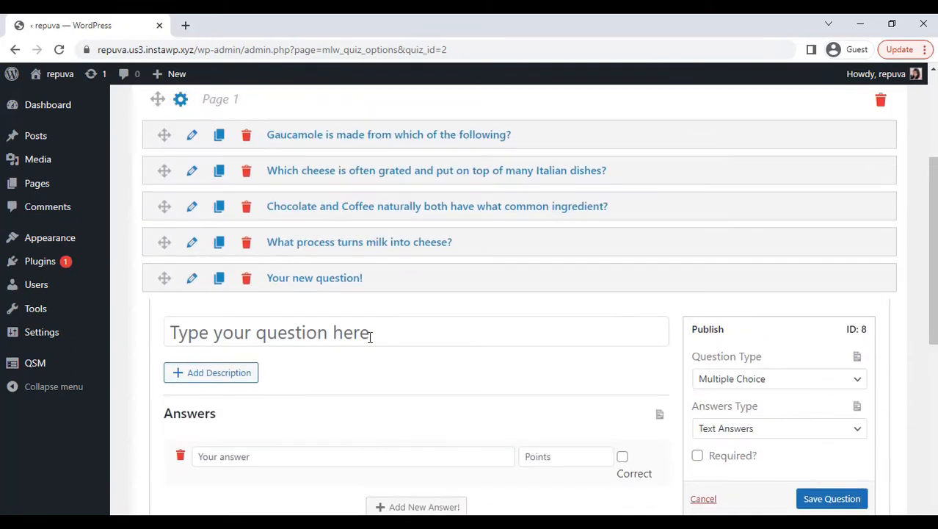
left_click(370, 334)
type("Invented in Atlanta, G")
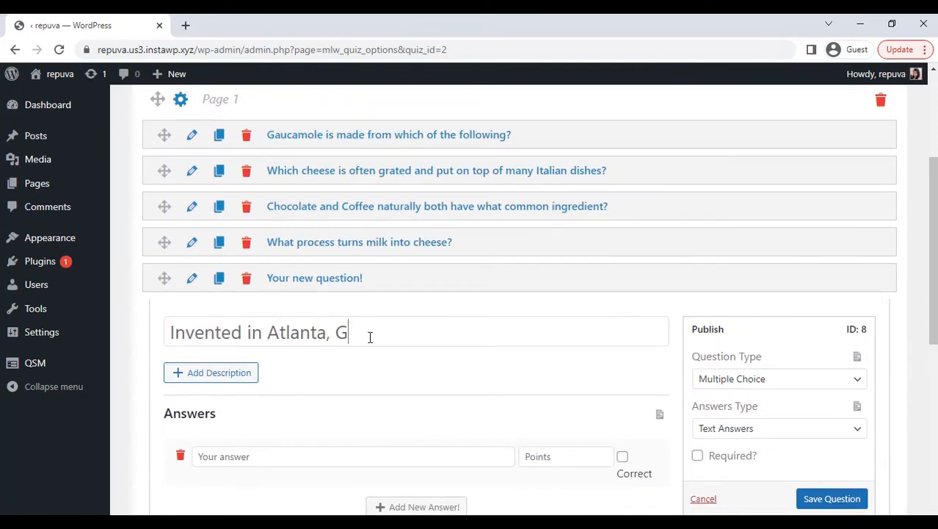
type("eorgia, which soda is known for its red and white logo?")
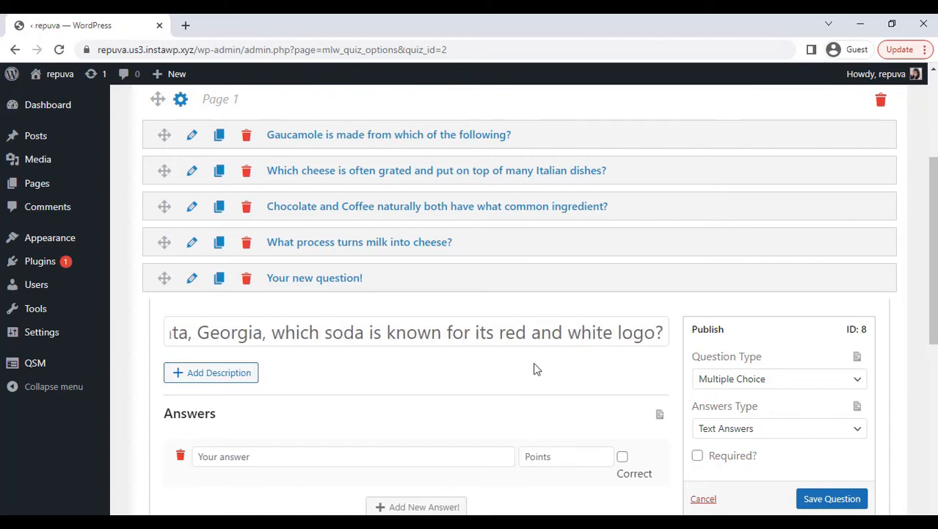
Give the soda question three answers: Coca-Cola, Pepsi-Cola and Dr. Pepper
scroll(534, 369, "down", 3)
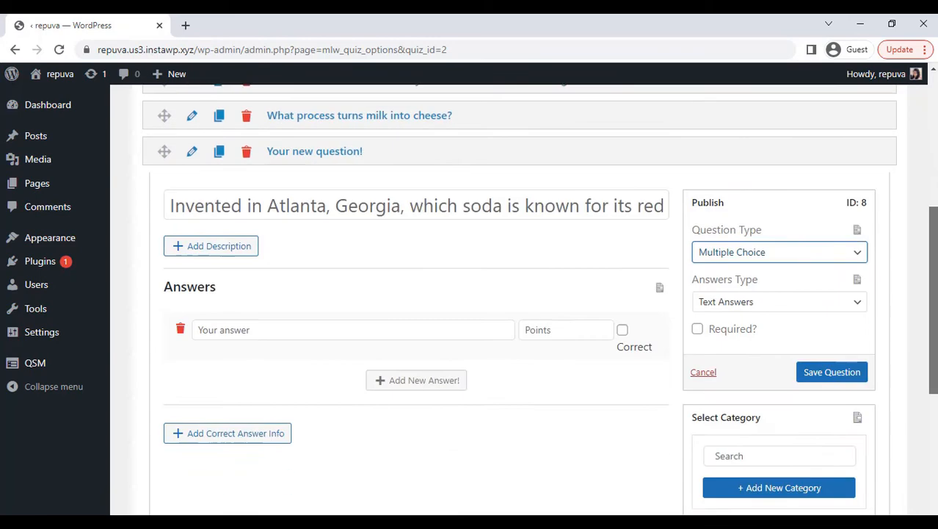
left_click(478, 277)
type("Coca-Co")
type("la")
left_click(395, 320)
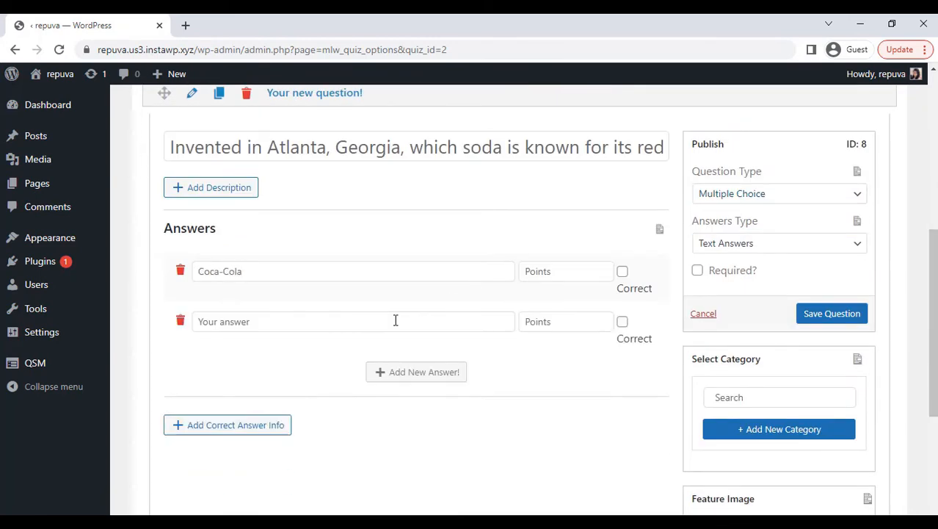
type("Pepsi-Cola")
left_click(393, 372)
type("Dr. Pepper")
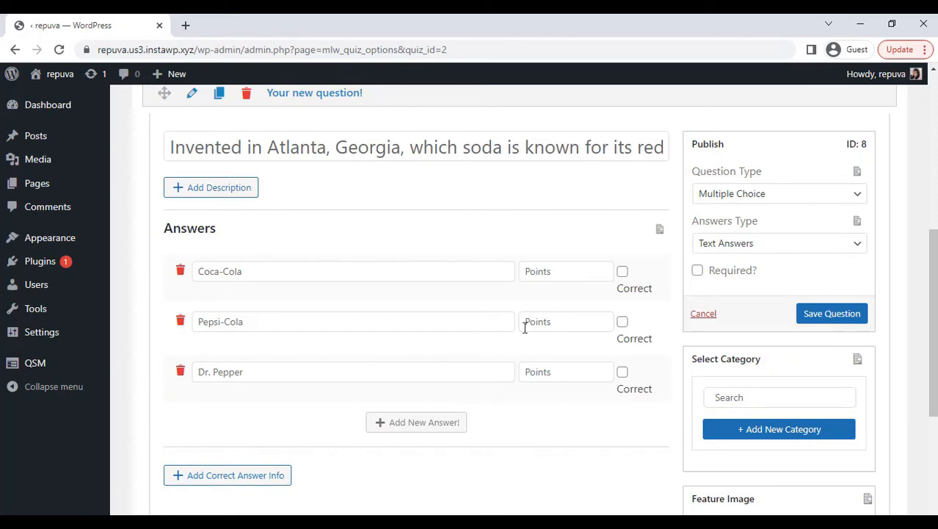
Assign 2 points to Coca-Cola and 0 to Pepsi-Cola and Dr. Pepper, mark Coca-Cola as correct, and save the question
left_click(556, 269)
type("2")
left_click(555, 319)
type("0")
left_click(557, 371)
type("0")
left_click(623, 273)
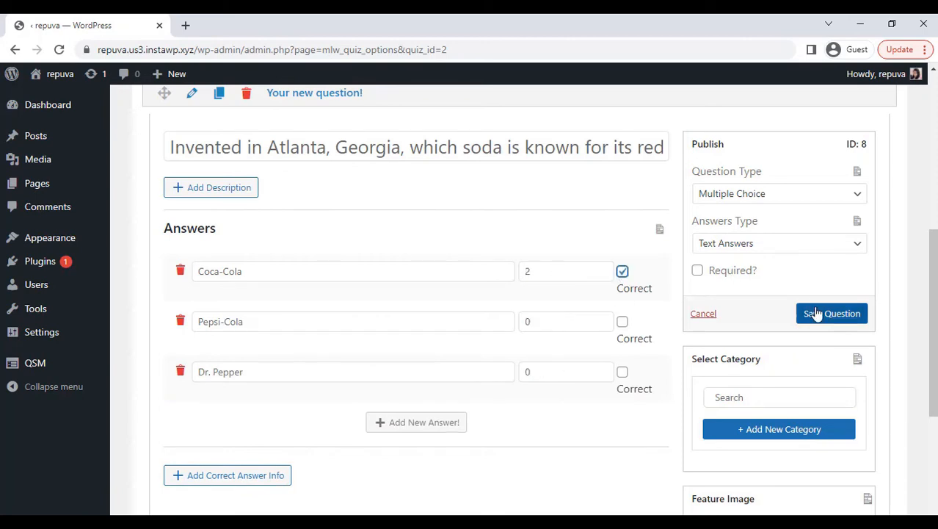
left_click(815, 313)
Add a contact field to the quiz with Small Open Answer as its field type
scroll(599, 209, "up", 3)
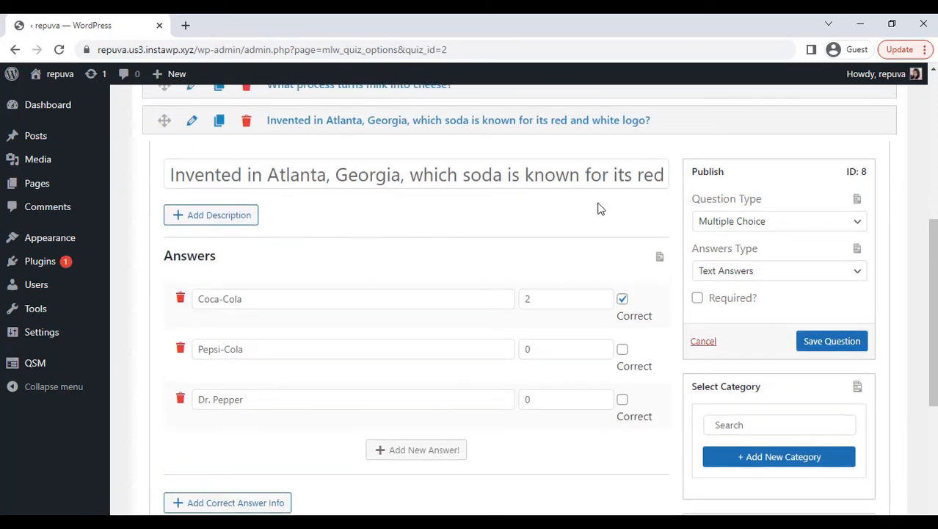
scroll(598, 208, "up", 2)
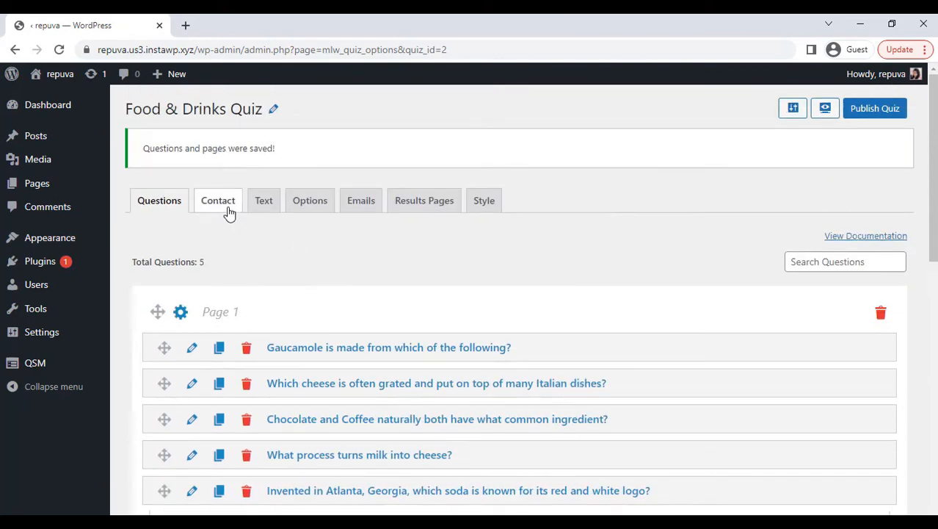
left_click(228, 210)
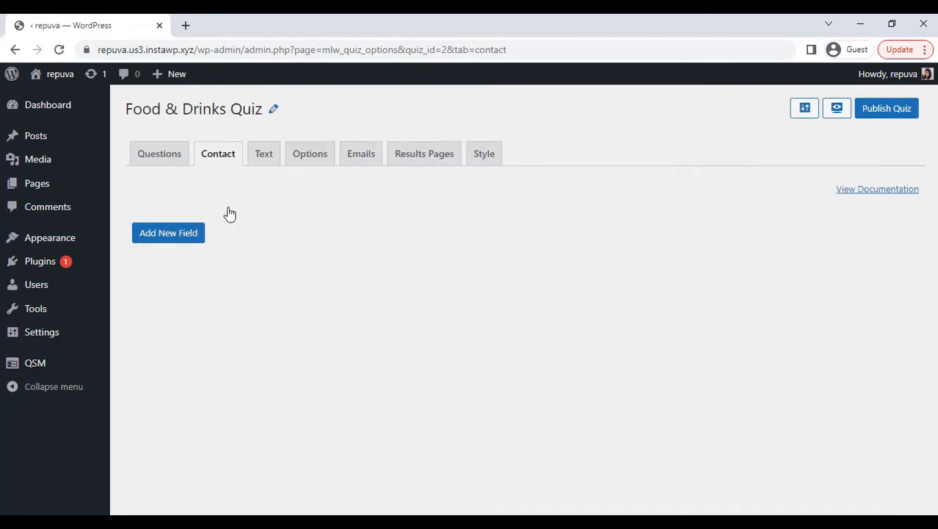
left_click(185, 241)
scroll(346, 246, "down", 1)
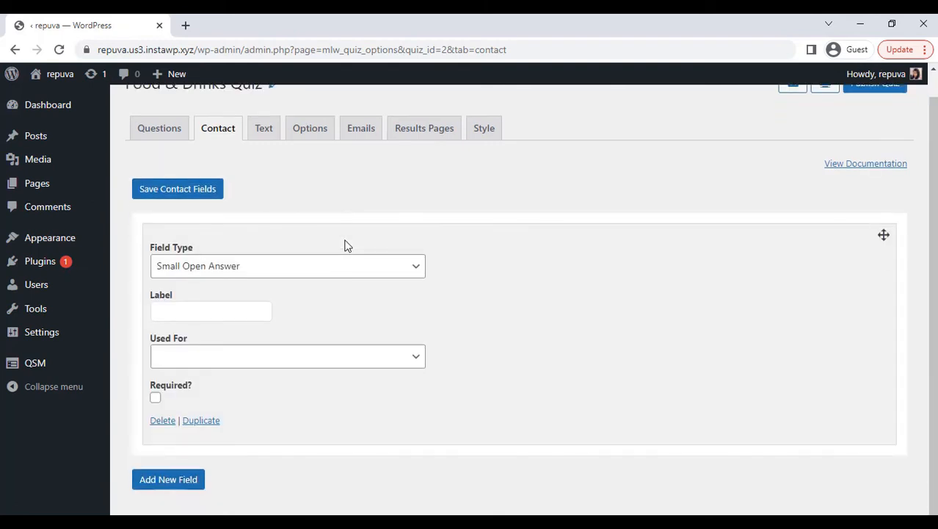
left_click(366, 264)
left_click(360, 300)
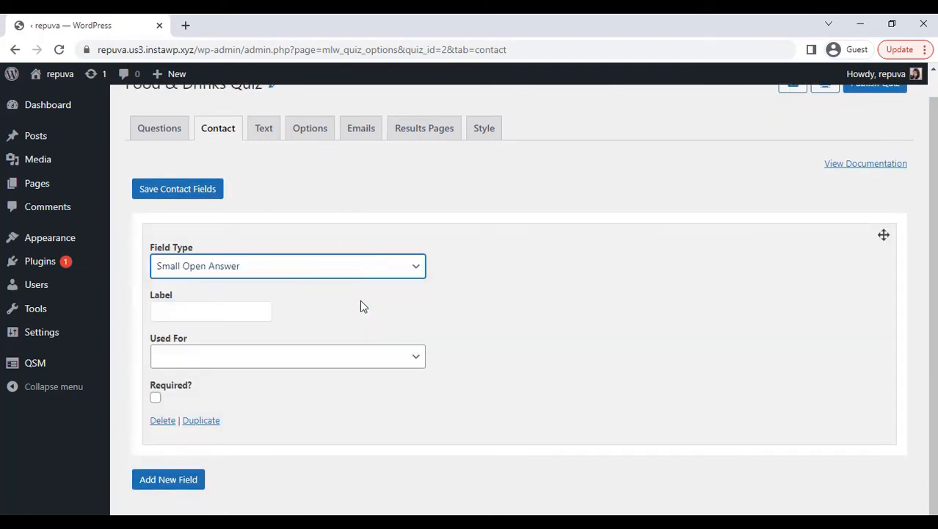
Label the contact field "Name", set it to be used for Name, and make it required
left_click(247, 317)
type("Name")
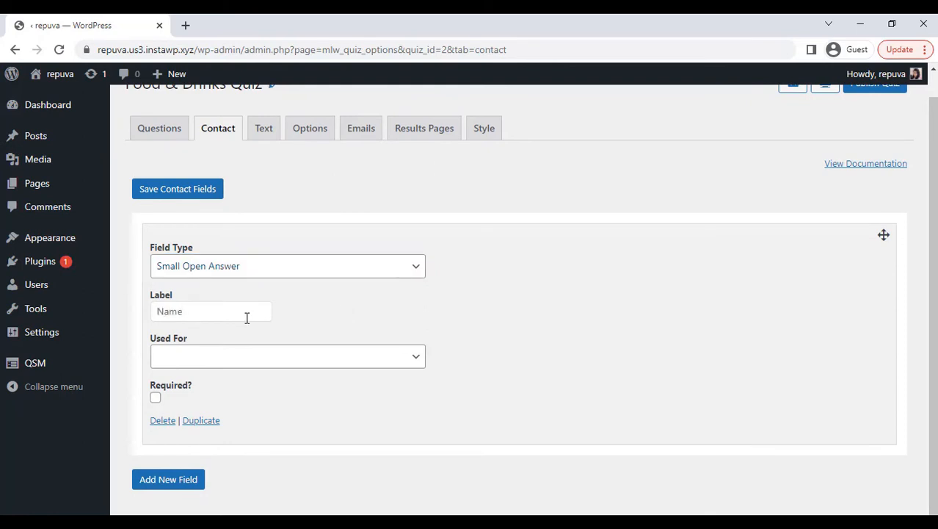
left_click(250, 363)
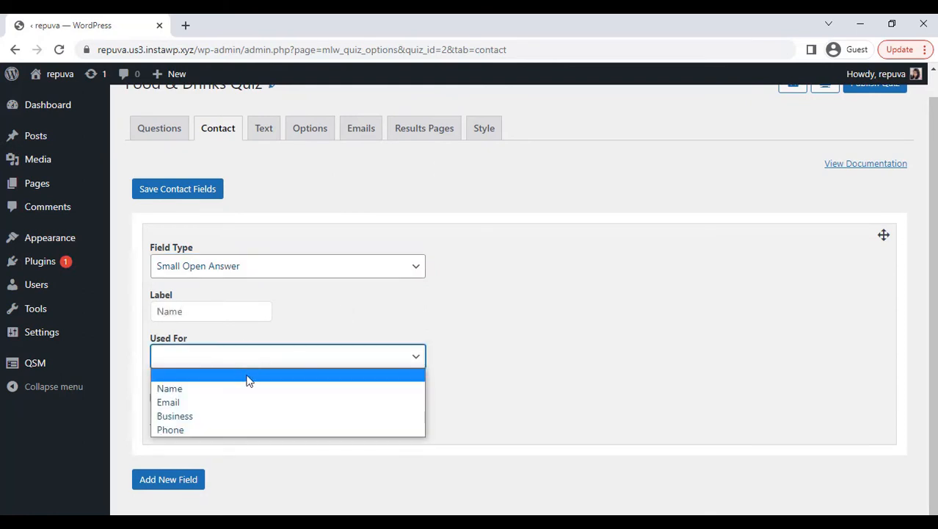
left_click(248, 388)
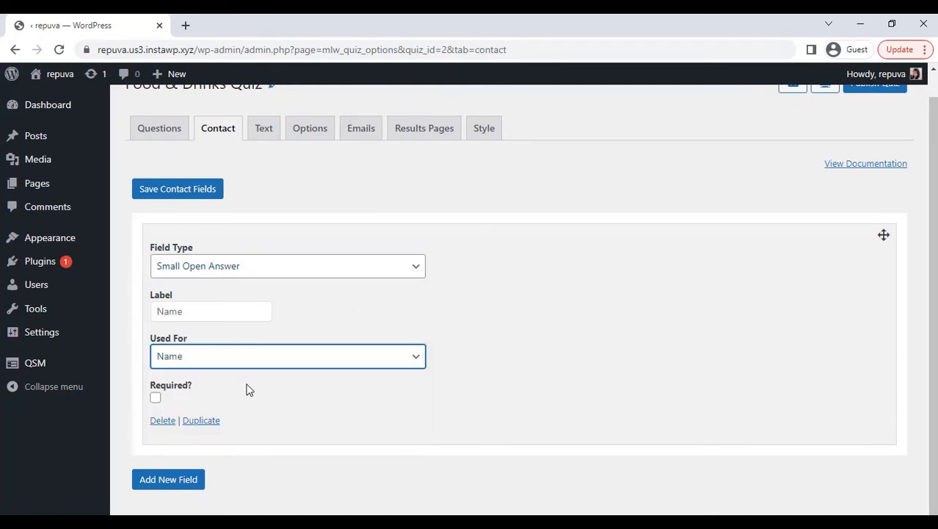
left_click(155, 397)
Add a second contact field to the quiz with Date as its field type and "Date" as its label
left_click(200, 480)
scroll(342, 430, "down", 3)
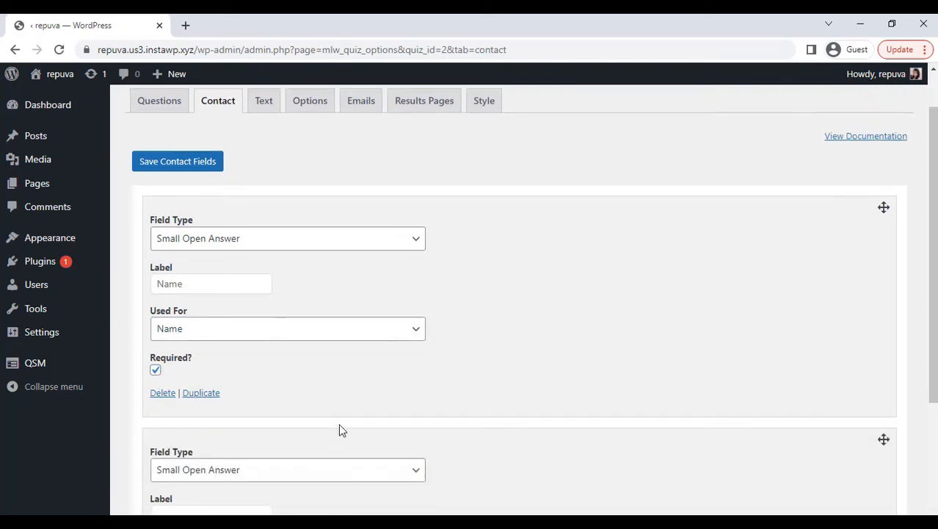
left_click(393, 272)
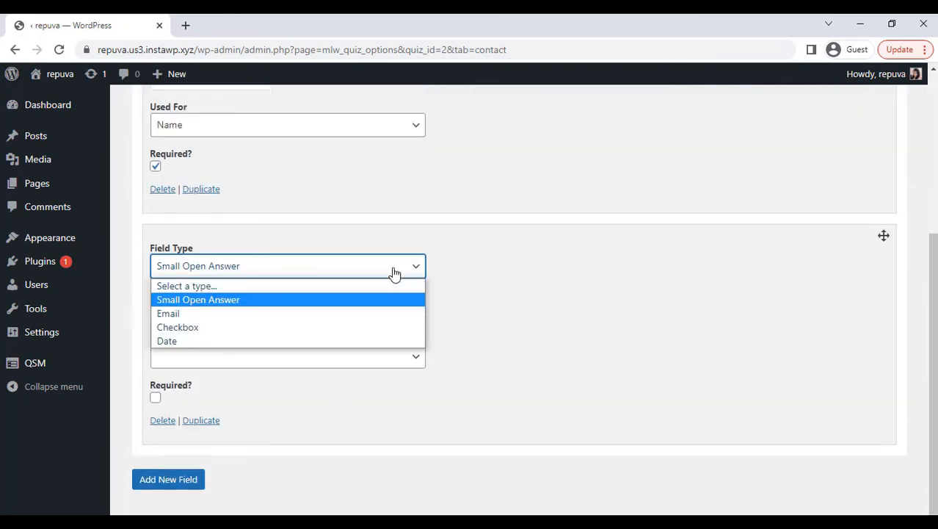
left_click(379, 341)
left_click(250, 308)
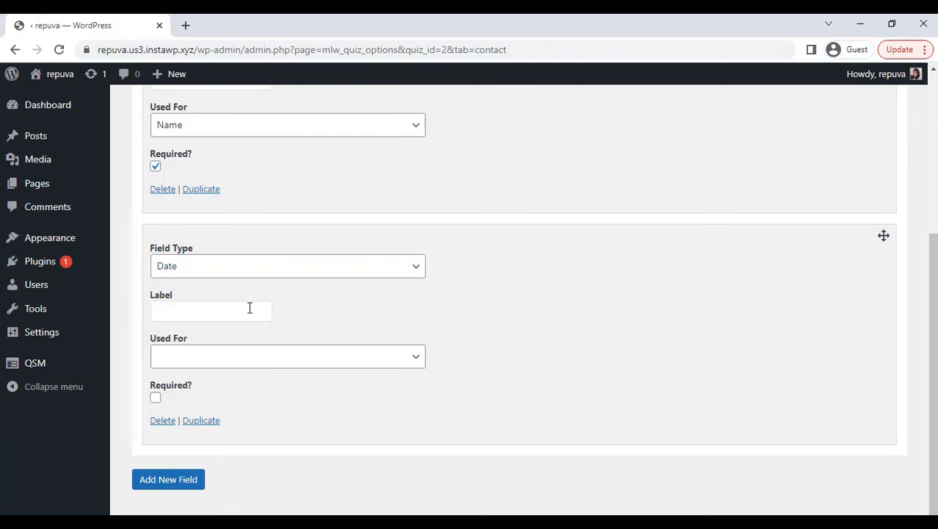
type("Date")
Set the Date contact field to be used for Business, make it required, and save the contact fields
left_click(248, 361)
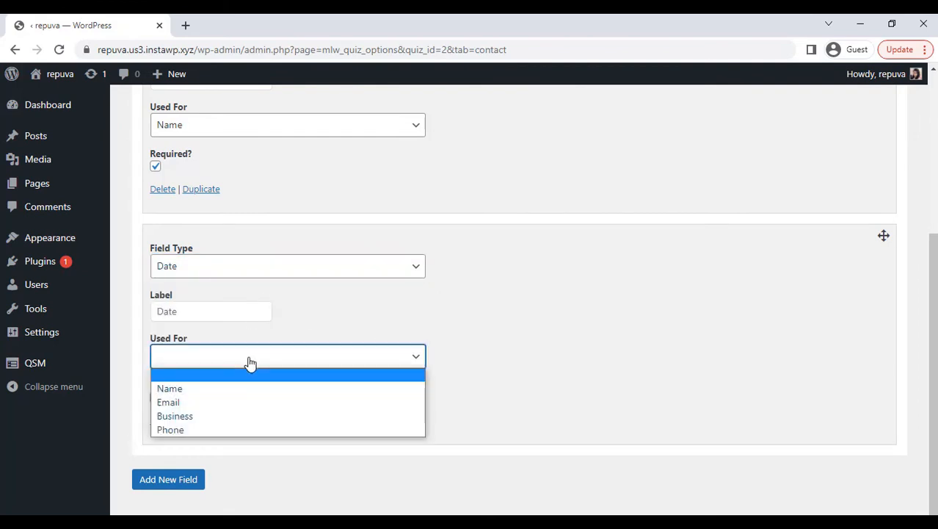
left_click(248, 417)
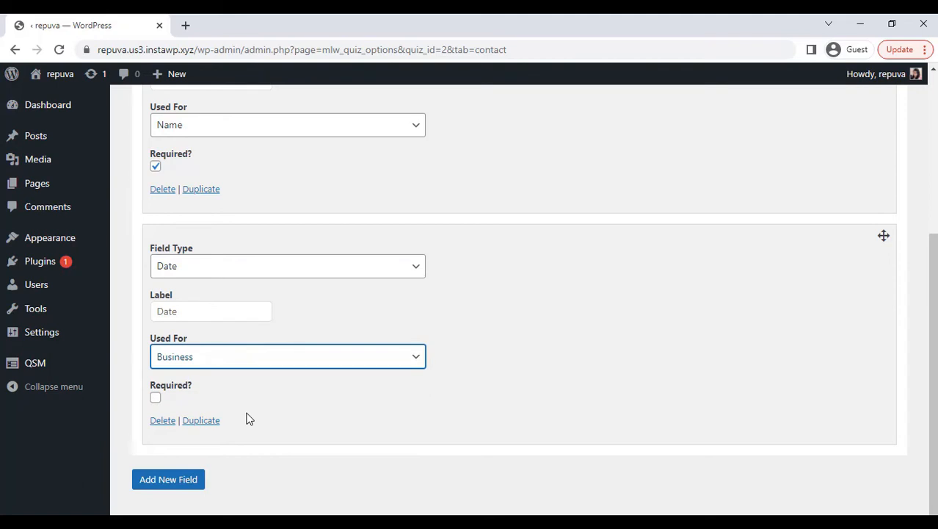
left_click(155, 399)
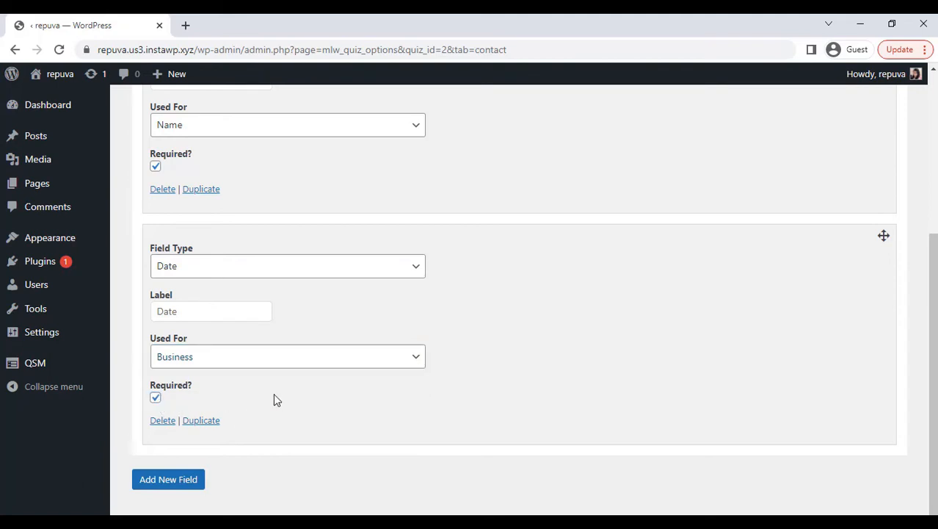
scroll(276, 398, "up", 1)
scroll(276, 399, "up", 3)
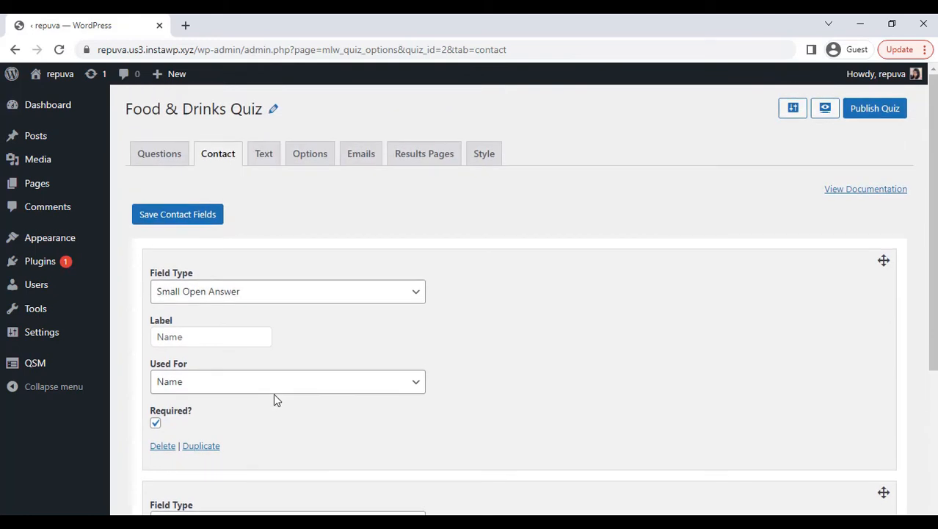
left_click(199, 217)
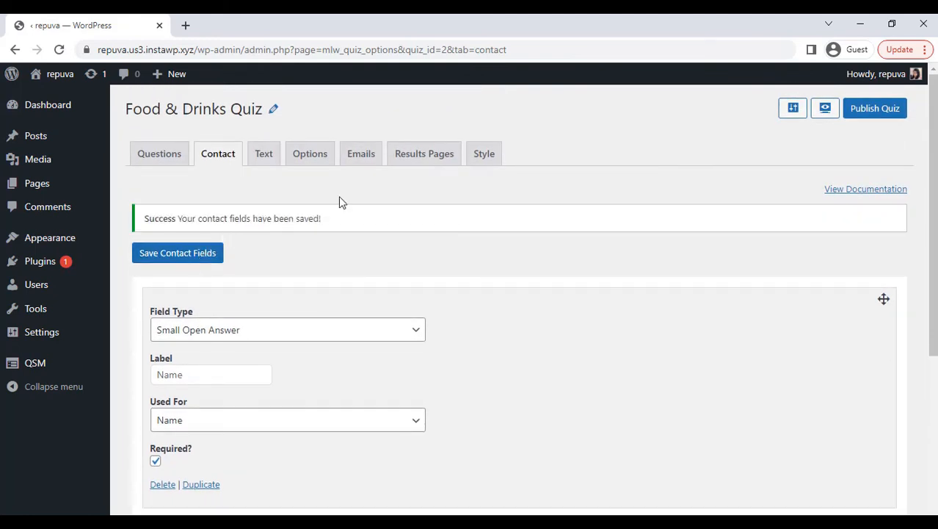
In the results page message, start a new line after the thank-you sentence and insert the %USER_NAME% variable after "Thanks"
left_click(413, 166)
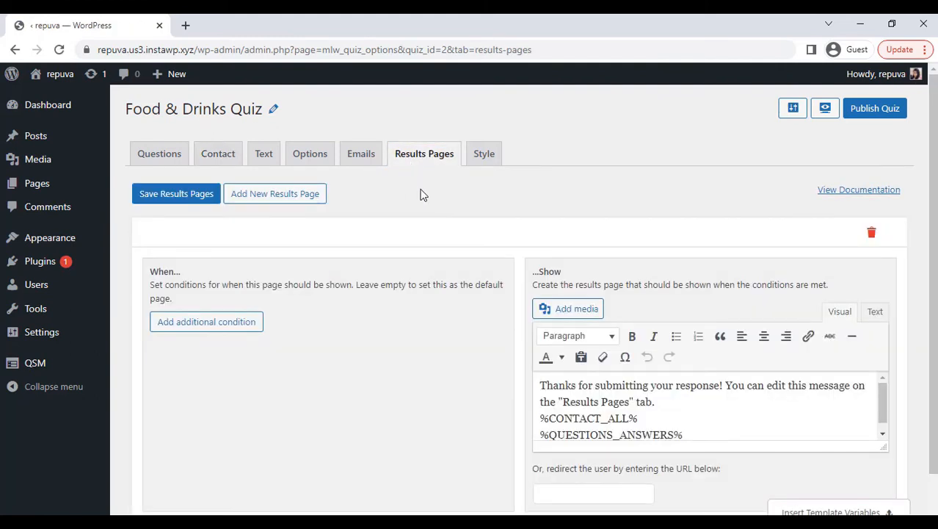
scroll(422, 194, "down", 1)
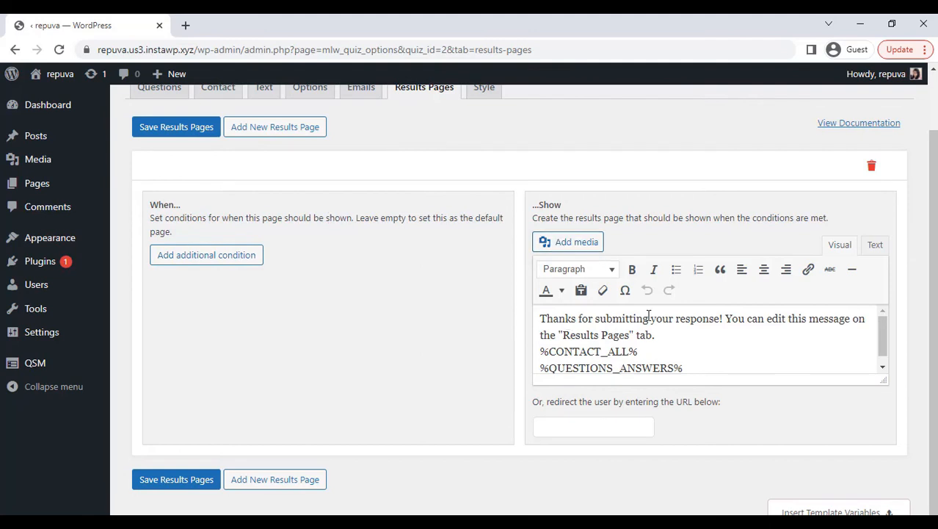
left_click(725, 319)
key("Return")
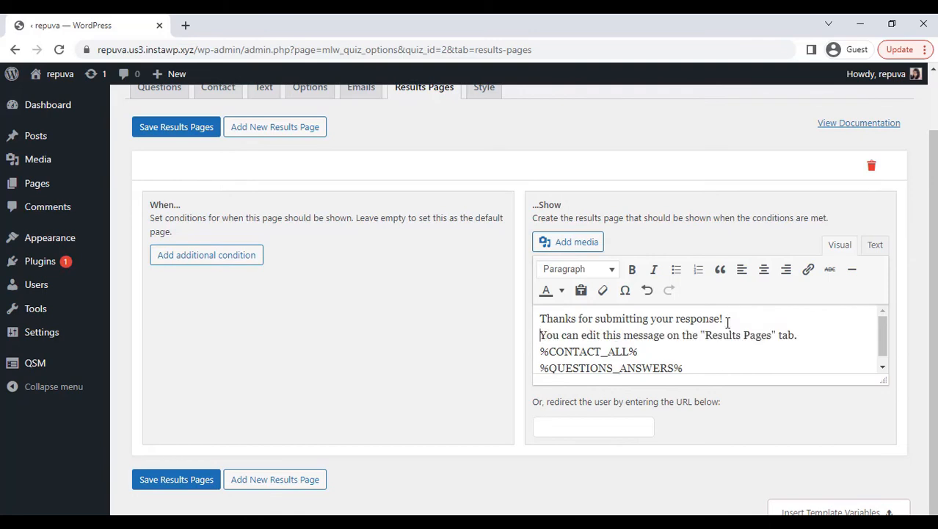
left_click(815, 509)
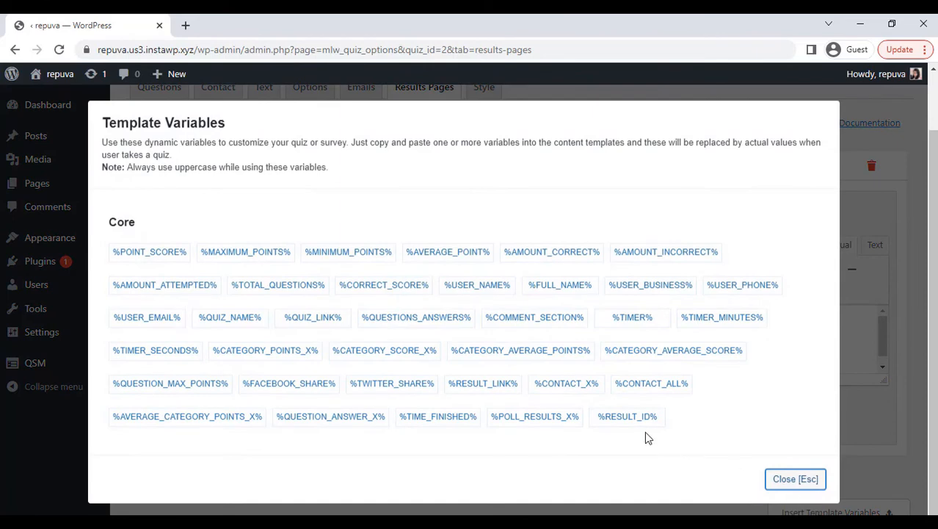
left_click(481, 288)
left_click(579, 322)
type("%USER_NAME%")
Replace the message's second sentence with "You got a score of %POINT_SCORE%/10 On Quiz on Food & Drinks.", leaving a blank line above it
left_click(798, 338)
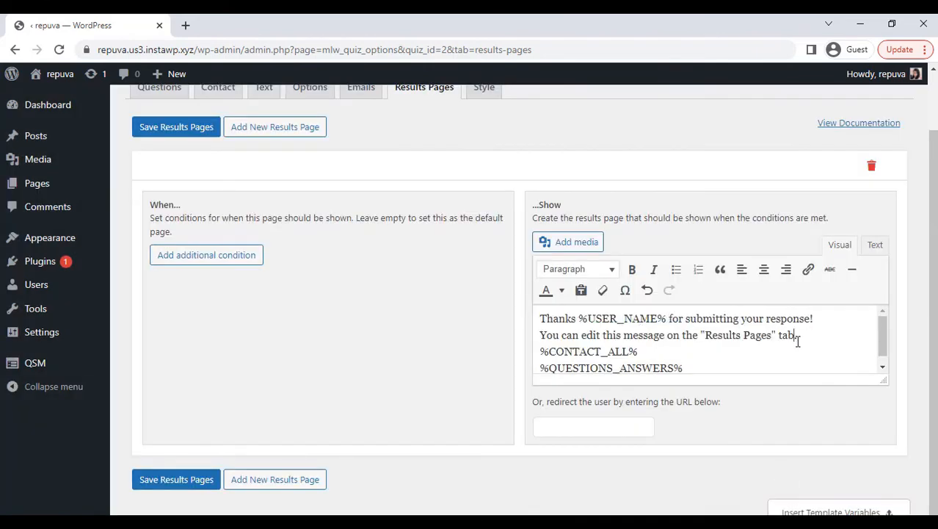
key("BackSpace")
key("BackSpace")
key("BackSpace")
key("BackSpace")
key("BackSpace")
key("BackSpace")
key("BackSpace")
key("BackSpace")
key("BackSpace")
key("BackSpace")
key("BackSpace")
key("BackSpace")
key("BackSpace")
key("BackSpace")
key("BackSpace")
key("BackSpace")
key("BackSpace")
key("BackSpace")
key("BackSpace")
key("BackSpace")
type("You got a score of")
left_click(837, 510)
left_click(158, 253)
left_click(656, 351)
type("%POINT_SCORE%")
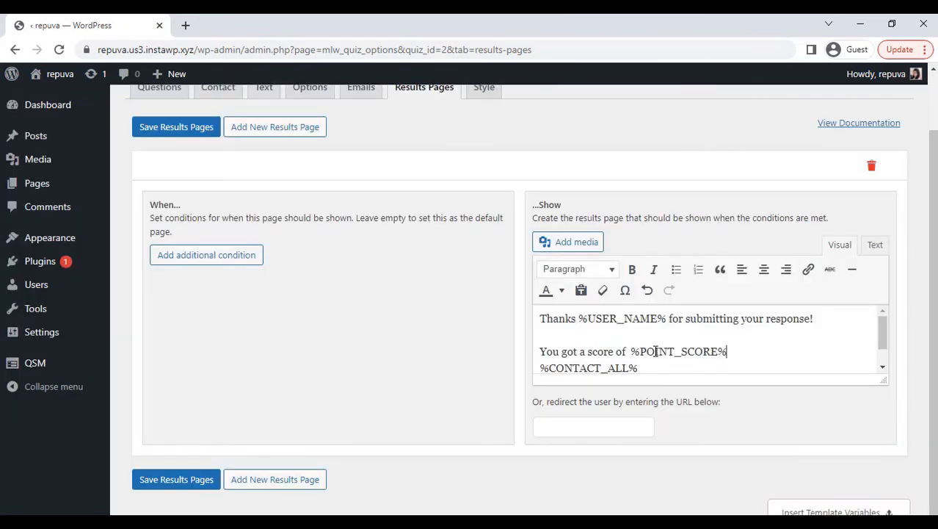
type("/10 On Quiz on Food & Drinks.")
Remove the %CONTACT_ALL% variable from the results page message
left_click_drag(882, 331, 881, 349)
left_click(656, 346)
key("BackSpace")
key("BackSpace")
key("BackSpace")
key("BackSpace")
key("BackSpace")
key("BackSpace")
key("BackSpace")
key("BackSpace")
key("BackSpace")
key("BackSpace")
key("BackSpace")
key("BackSpace")
key("BackSpace")
Upload the image food-and-drink-300x200 from the Desktop and insert it below the score sentence
left_click(579, 251)
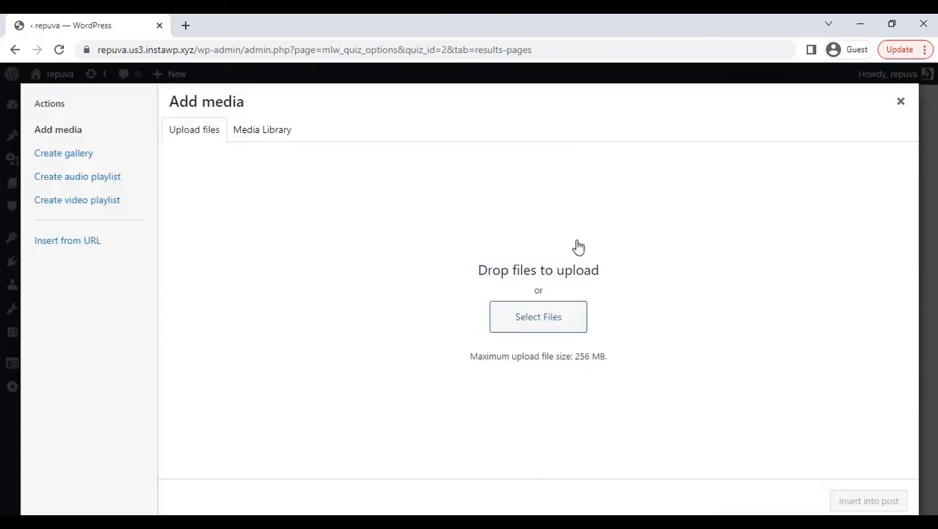
left_click(538, 322)
left_click_drag(456, 142, 463, 227)
left_click(160, 176)
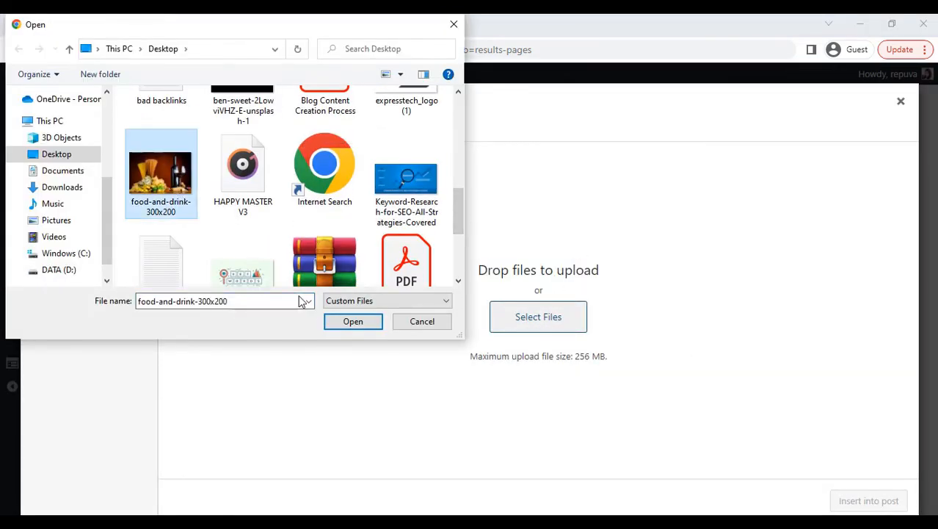
left_click(351, 321)
left_click(861, 502)
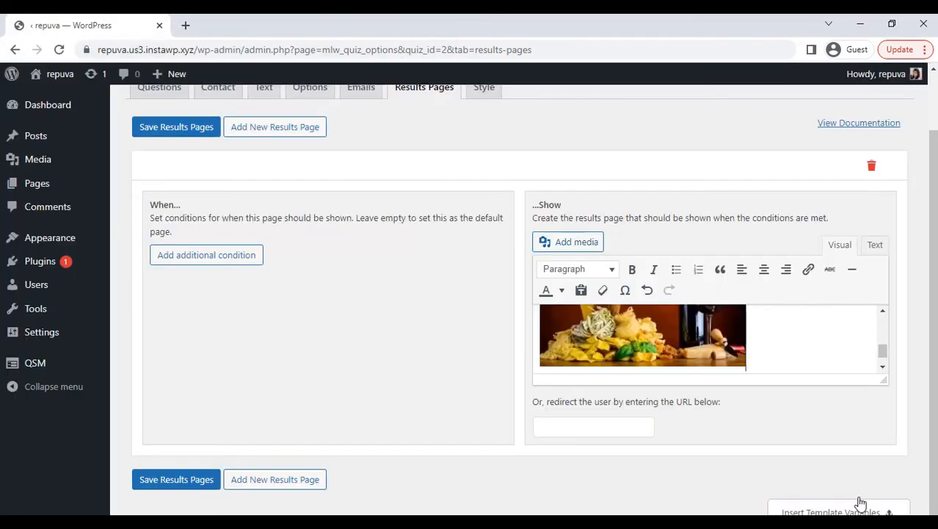
Make "Quiz on Food & Drinks." bold in the score sentence and save the results pages
left_click_drag(881, 353, 883, 329)
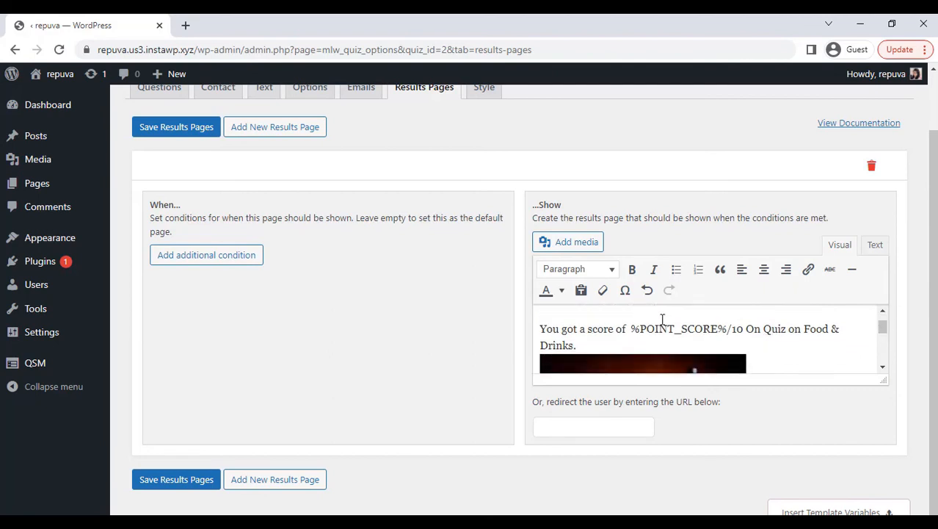
left_click_drag(764, 329, 771, 340)
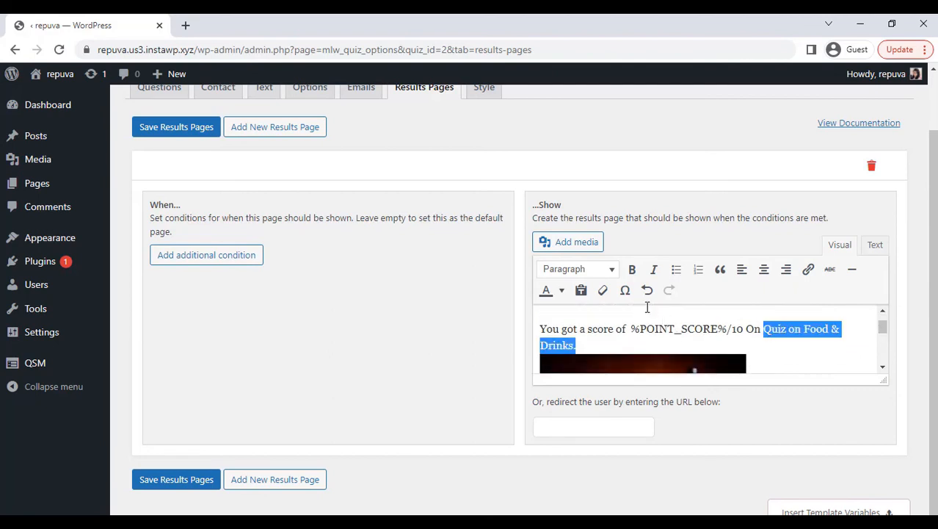
left_click(632, 269)
left_click(619, 181)
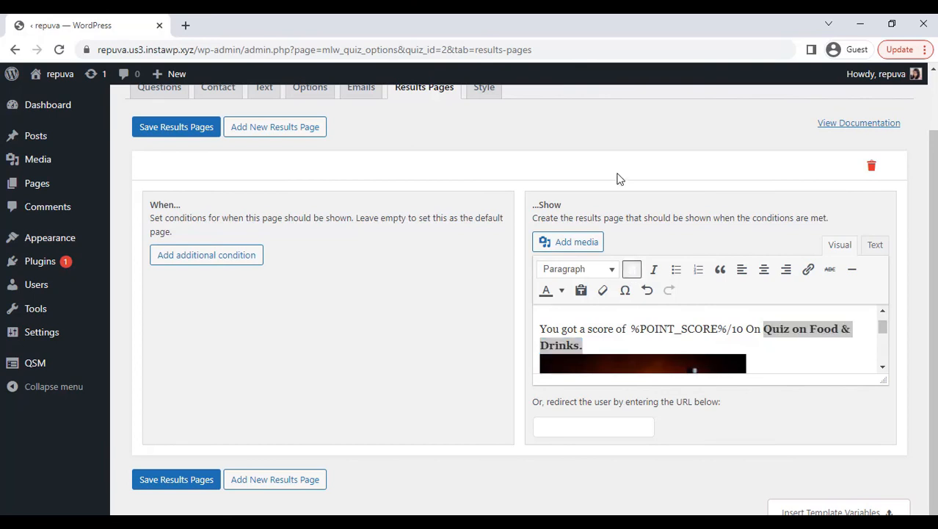
scroll(572, 253, "up", 3)
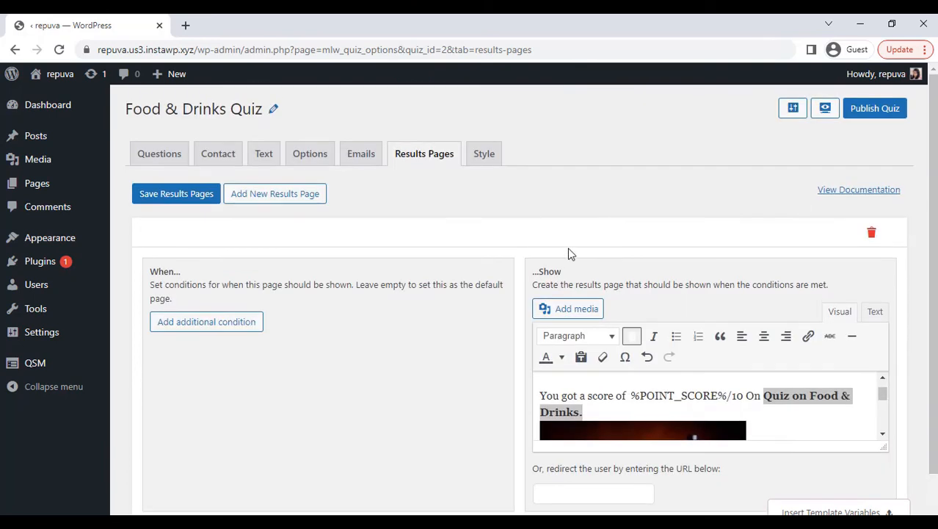
left_click(209, 195)
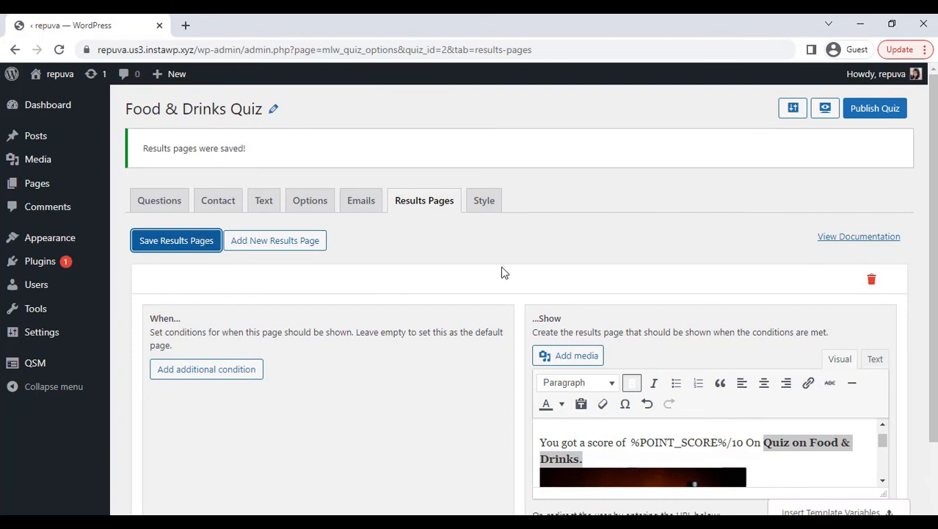
Preview the quiz, replace the prefilled name with the participant's name, and set the date to 04/28/2022
left_click(826, 110)
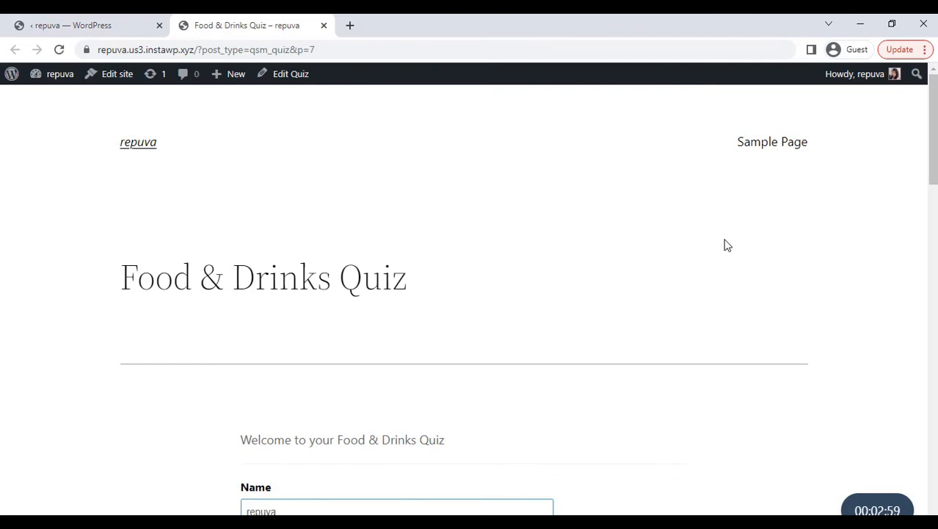
scroll(515, 275, "down", 3)
scroll(515, 275, "up", 1)
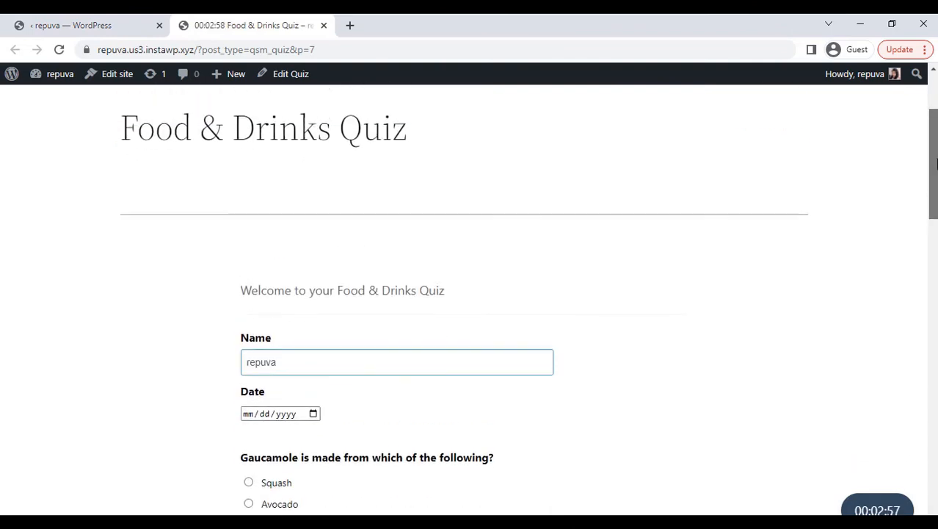
double_click(458, 350)
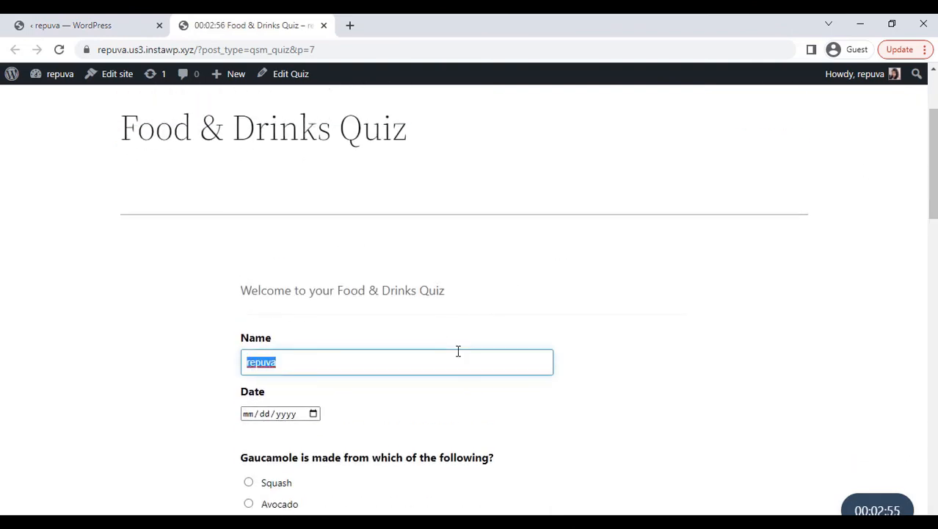
type("JOHN")
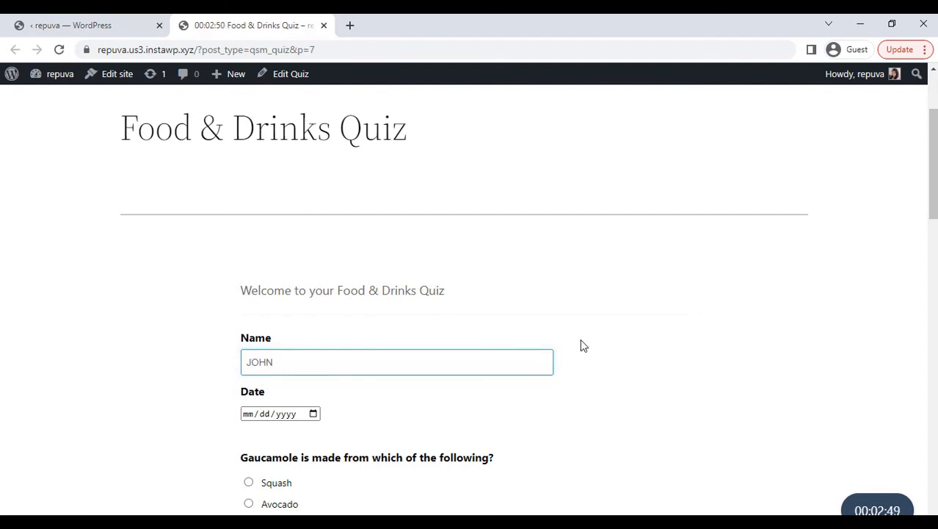
scroll(580, 345, "down", 3)
left_click(313, 249)
left_click(334, 393)
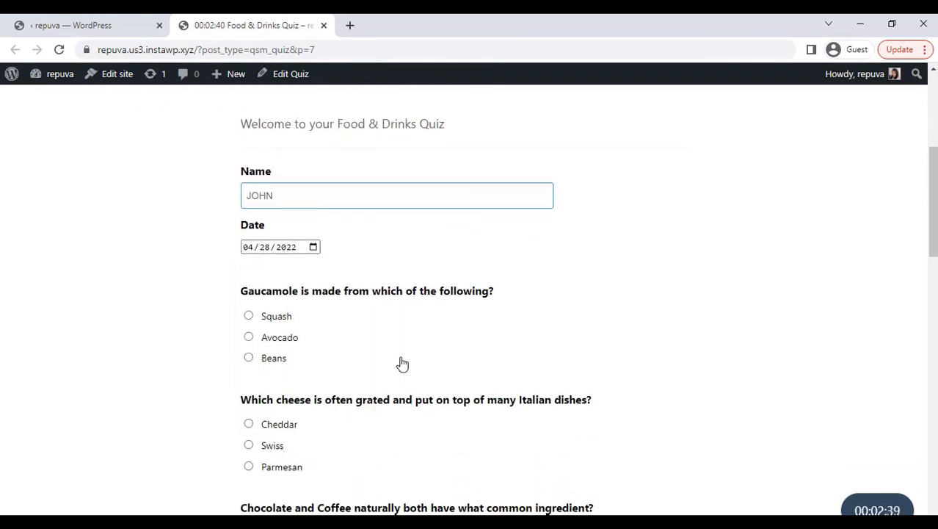
Answer the quiz questions with Avocado, Swiss, Caffeine, Curdling and Coca-Cola, and submit the quiz
scroll(400, 363, "down", 2)
left_click(248, 228)
left_click(248, 336)
scroll(340, 350, "down", 1)
left_click(248, 366)
scroll(330, 352, "down", 1)
scroll(412, 365, "down", 2)
left_click(248, 304)
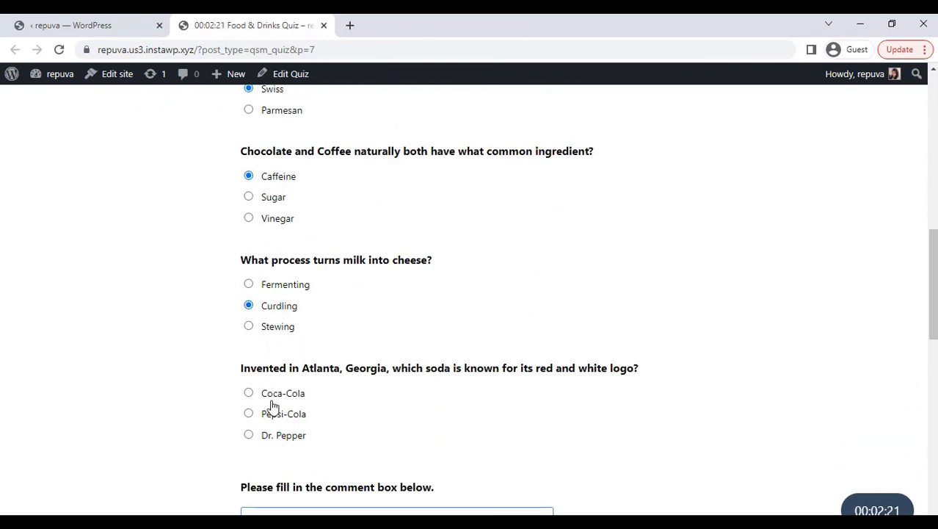
left_click(248, 395)
scroll(377, 419, "down", 1)
scroll(514, 441, "down", 2)
left_click(660, 478)
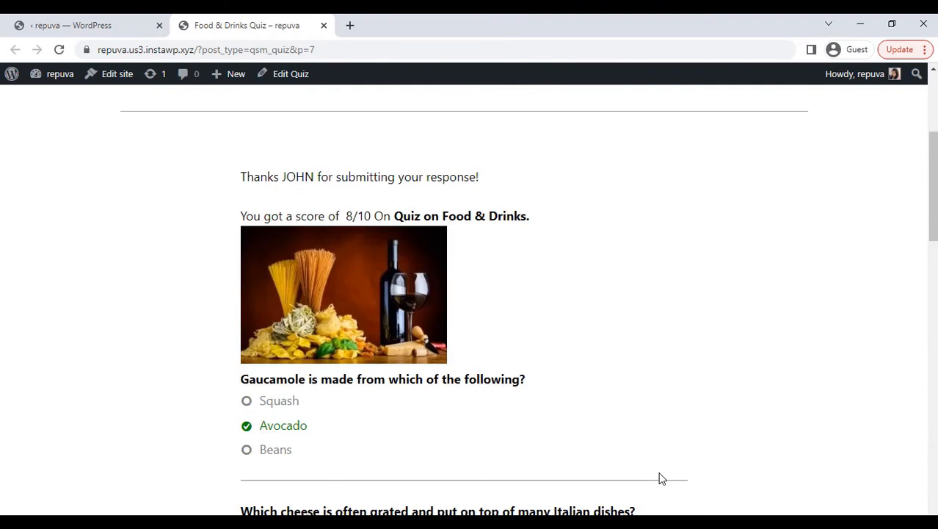